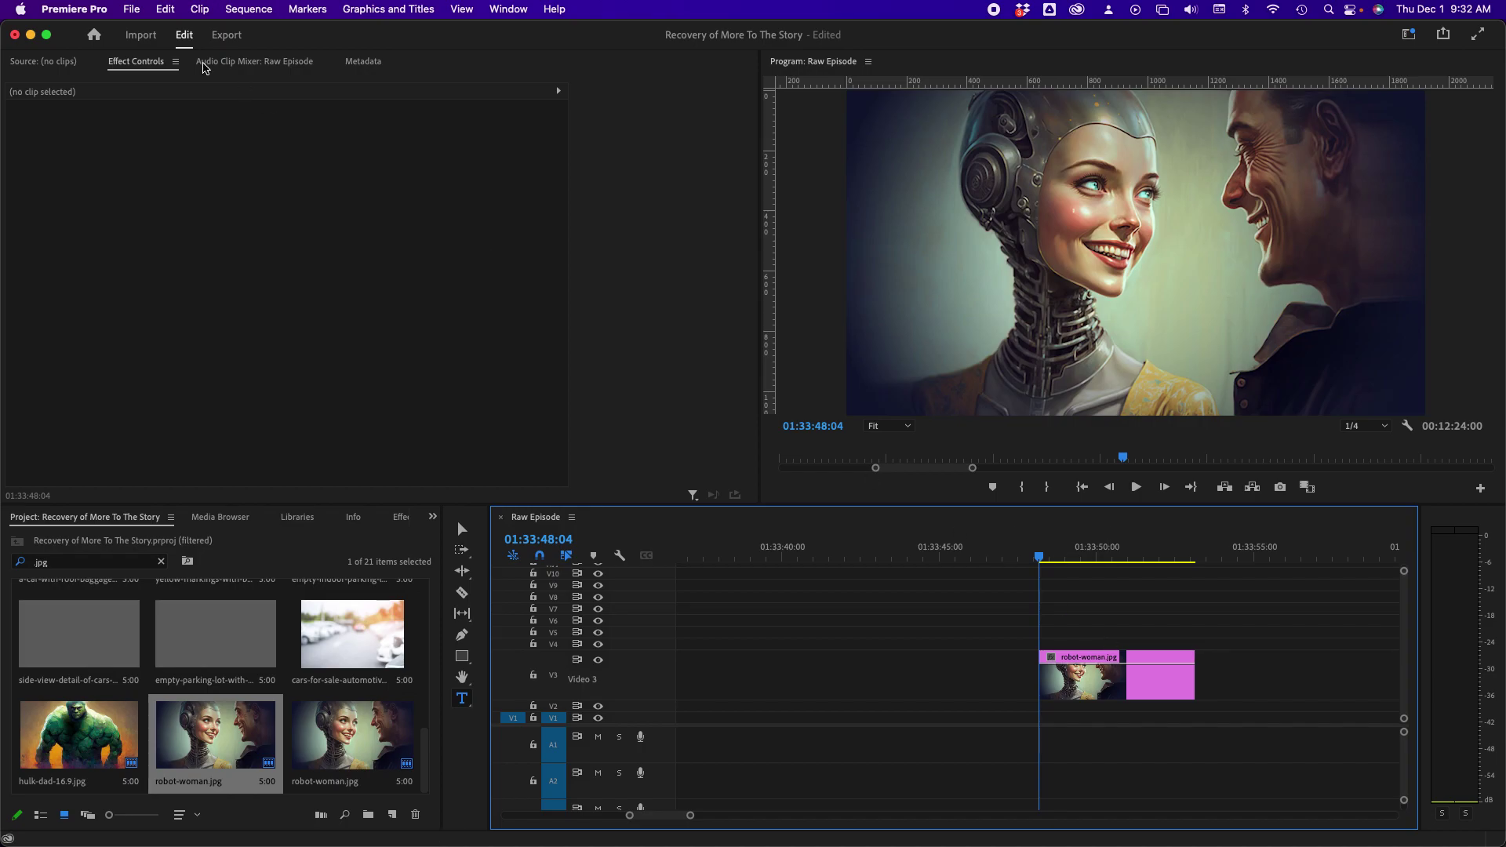
Select the robot-woman.jpg clip on Video 3 and show its Effect Controls
click(136, 68)
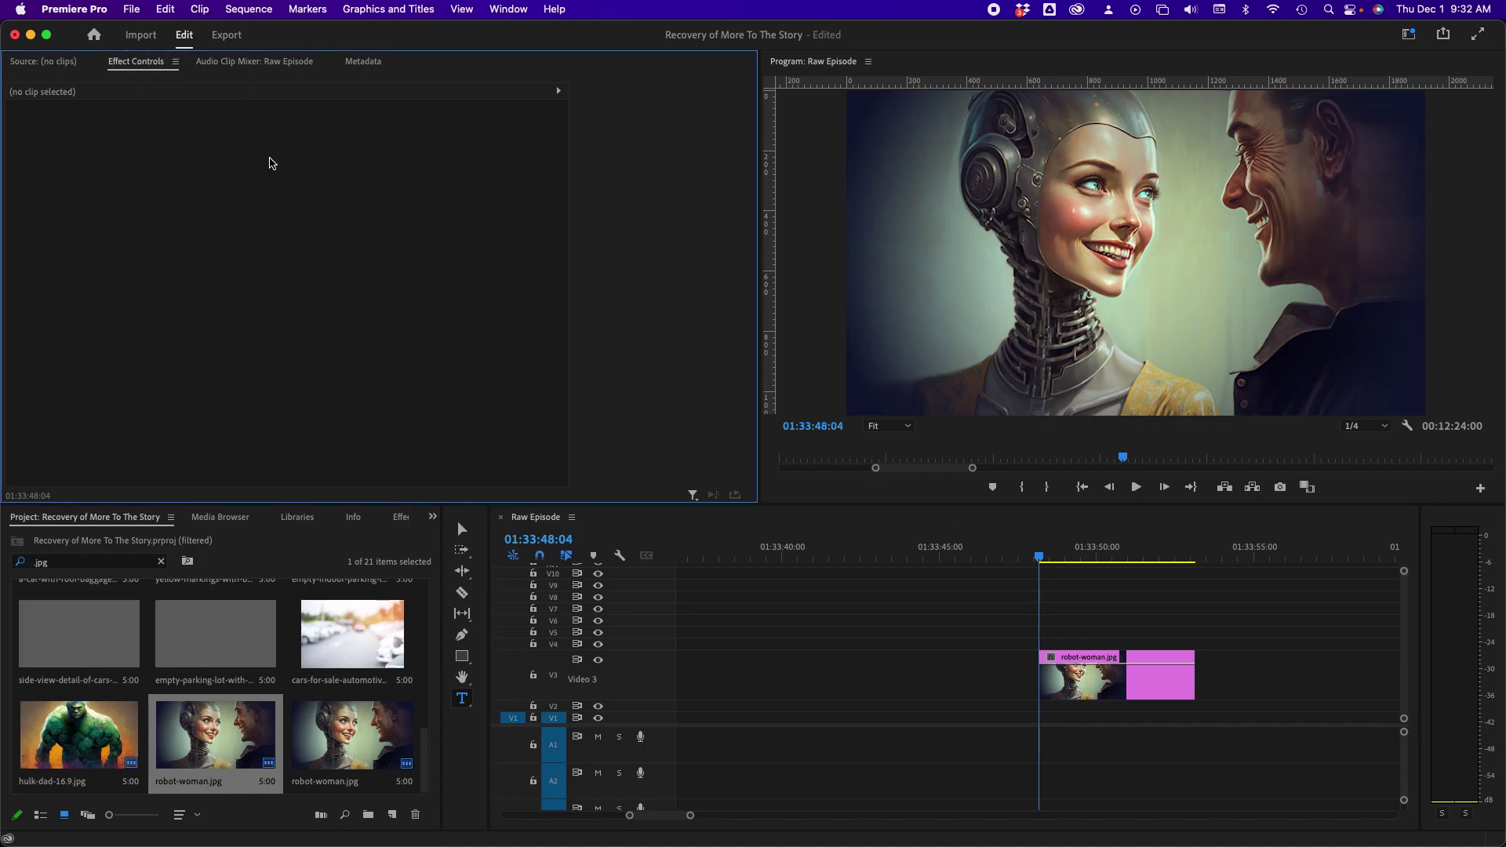
click(1072, 615)
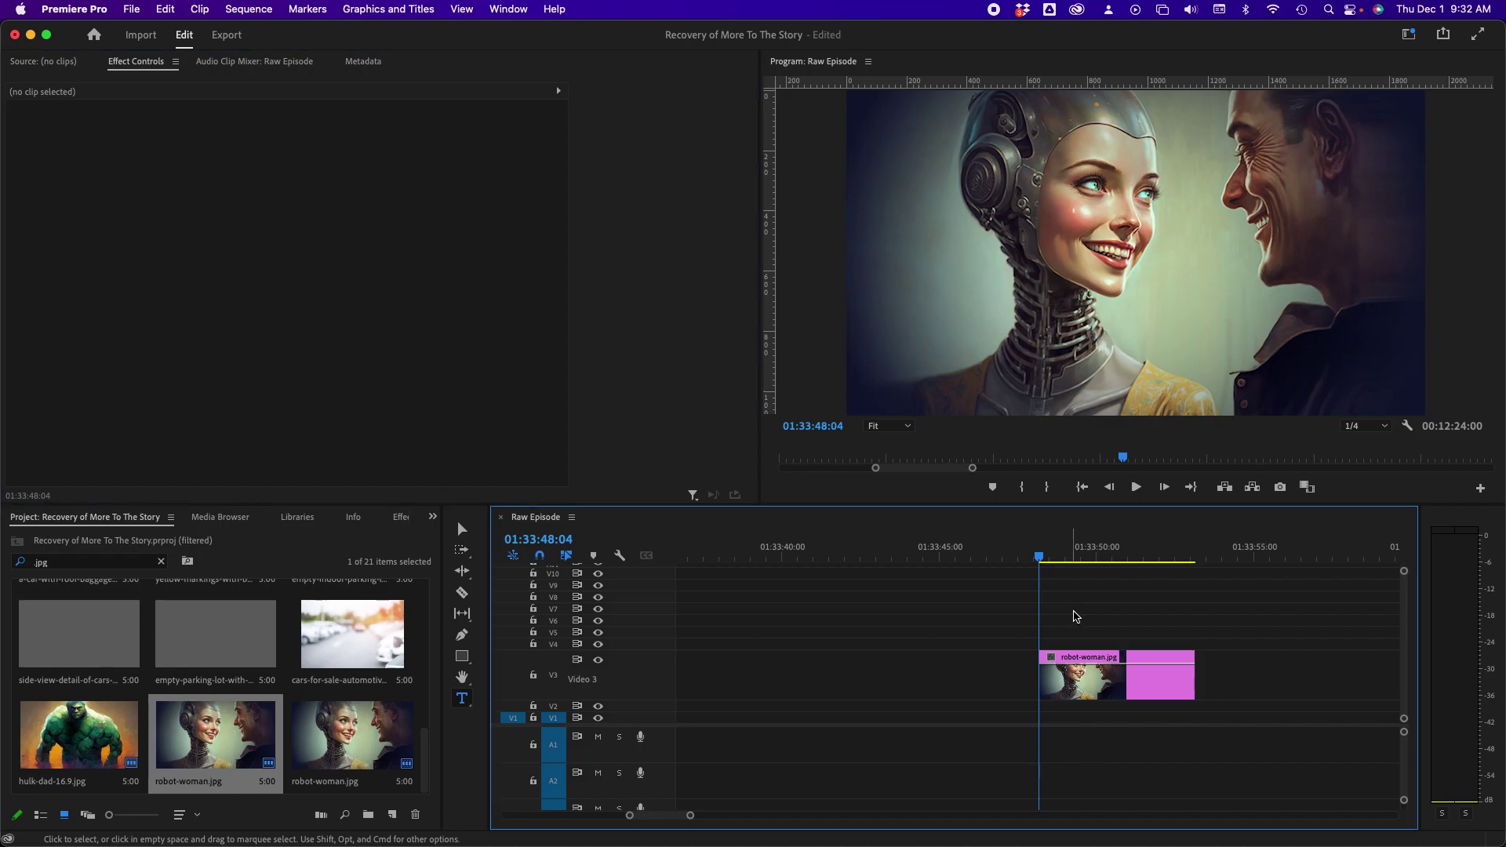
click(1096, 662)
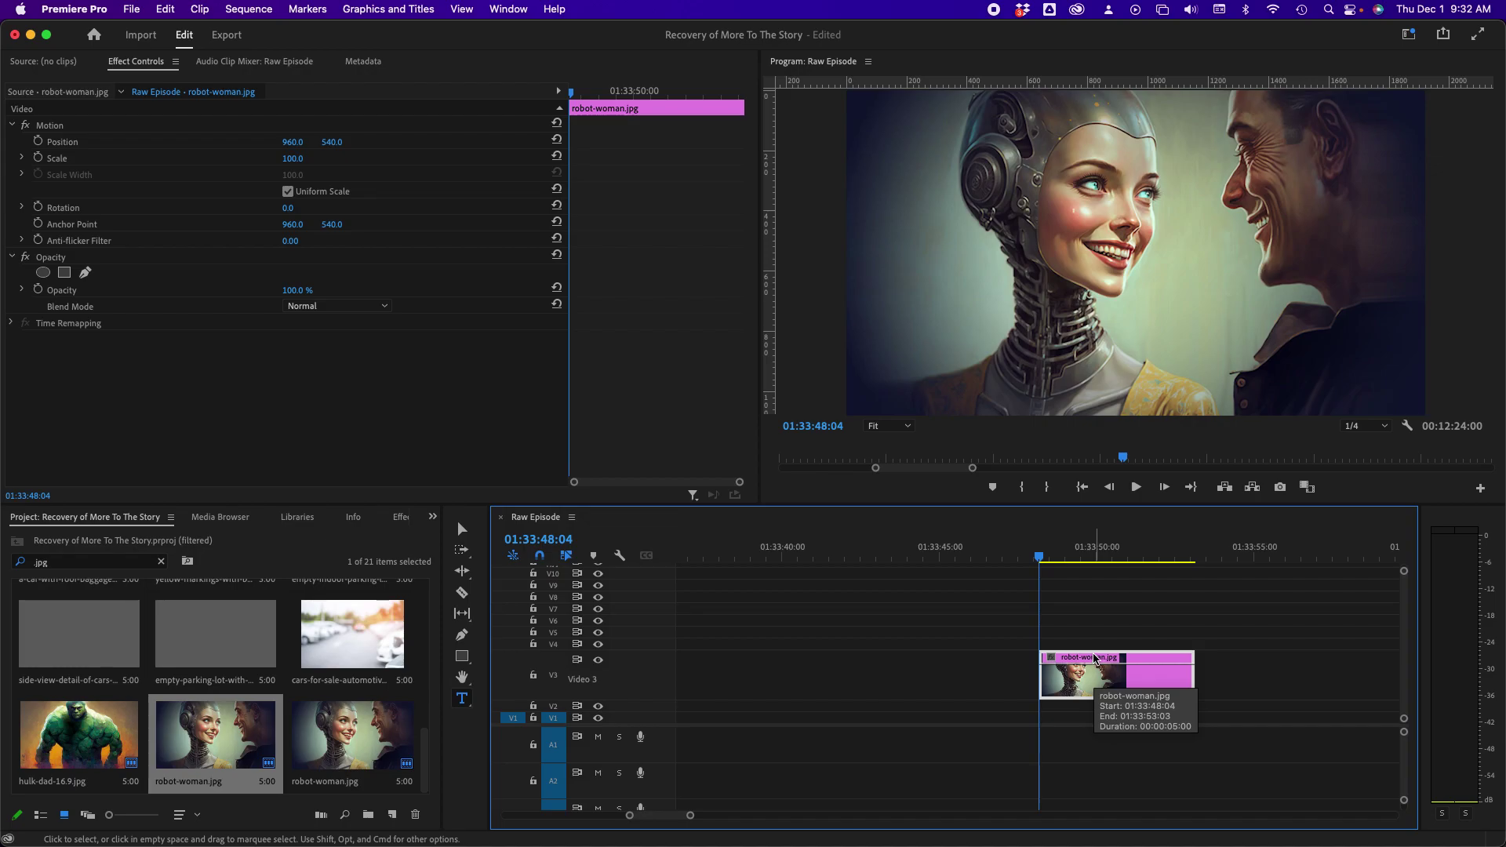
mouse_move(1039, 558)
mouse_down()
mouse_move(1164, 561)
mouse_move(1055, 567)
mouse_up()
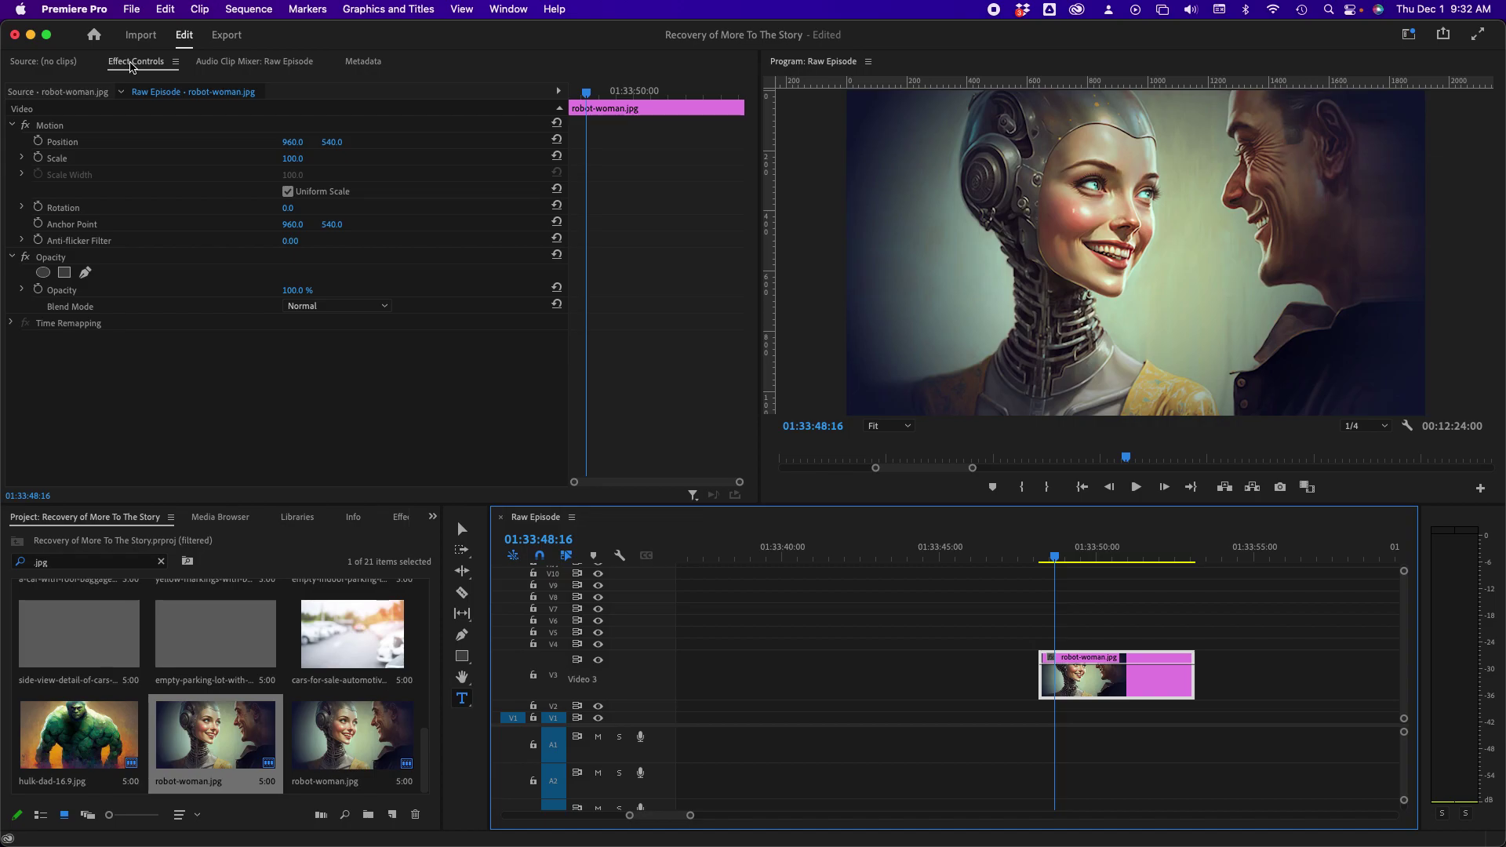
click(508, 11)
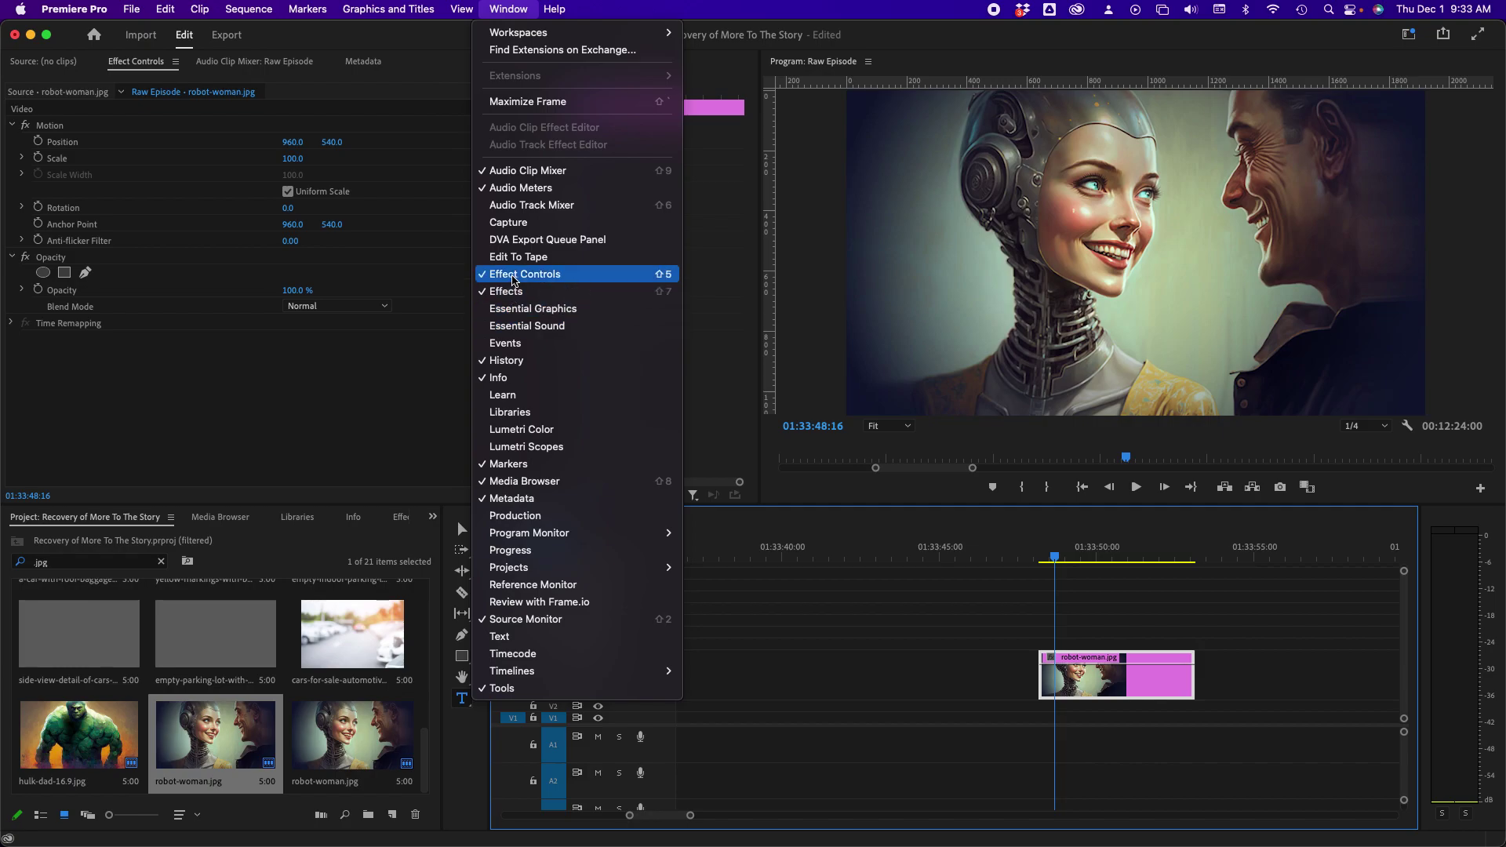
click(295, 393)
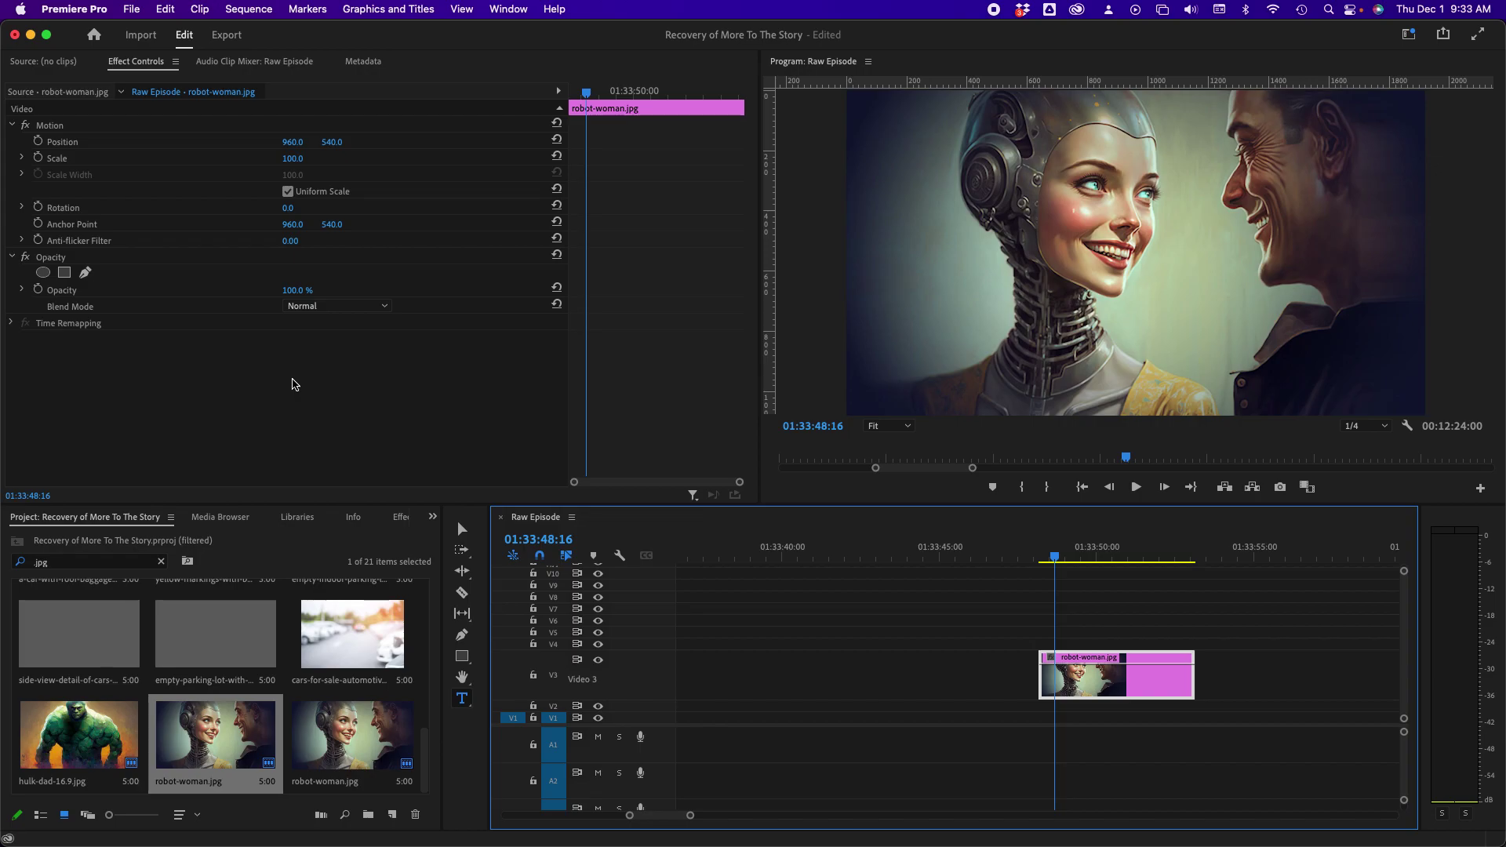
Add starting Scale and Position keyframes to the robot-woman.jpg clip at 01:33:48:21
drag(1056, 558, 1061, 559)
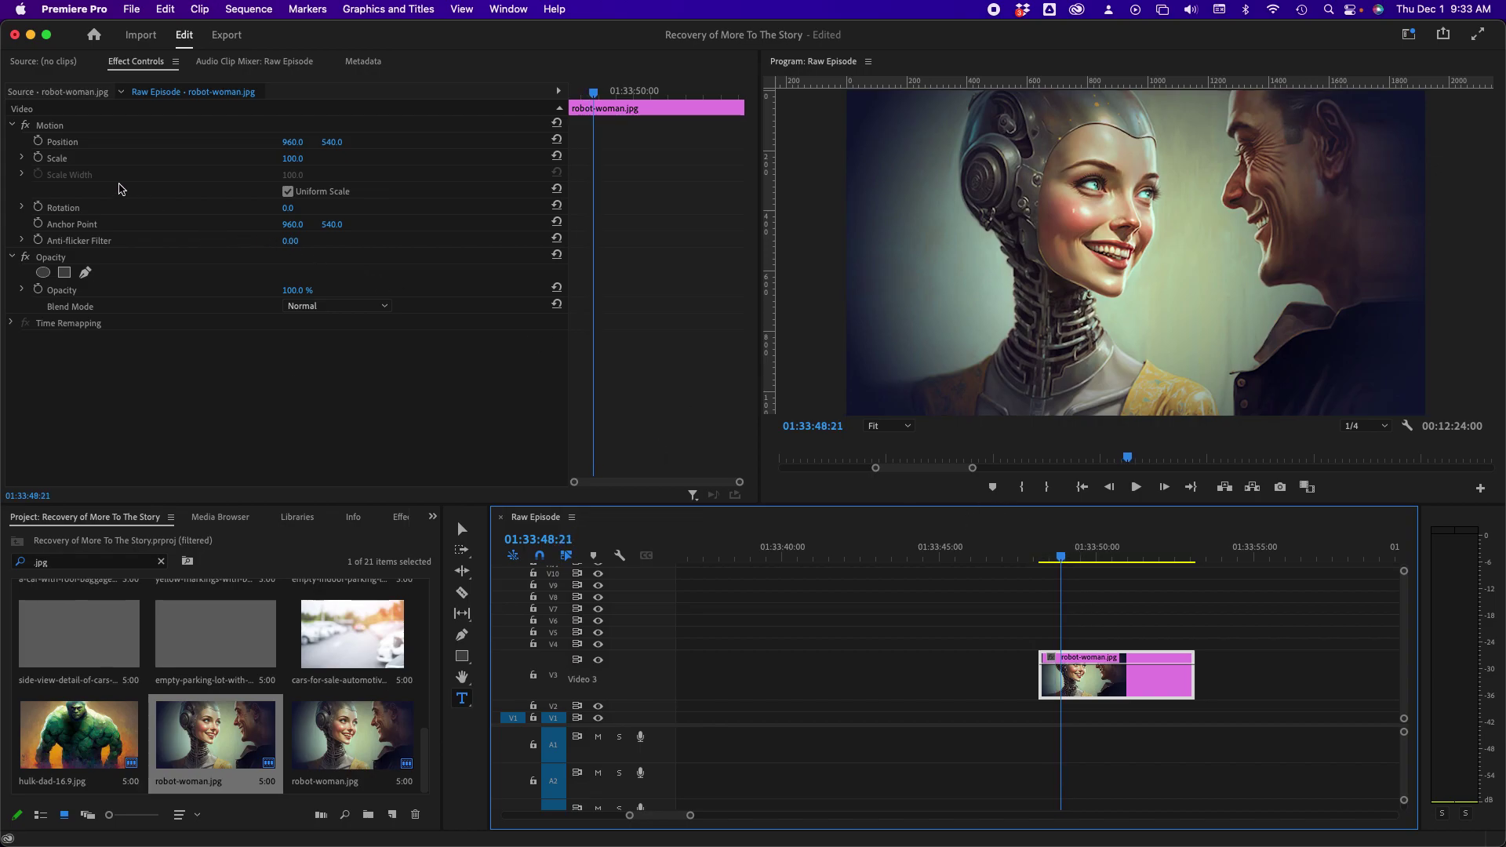
click(39, 158)
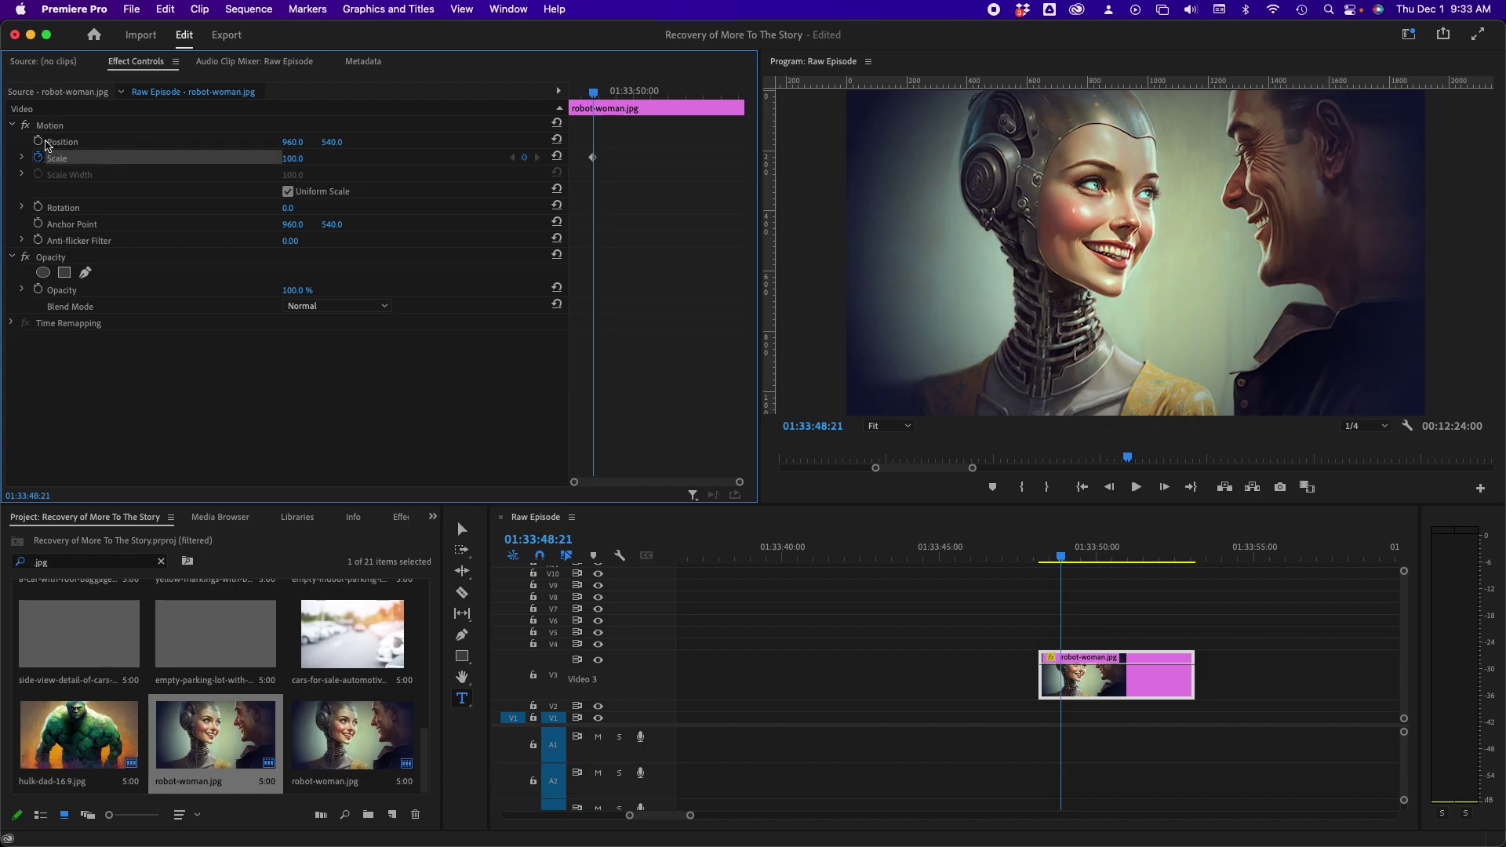
click(38, 141)
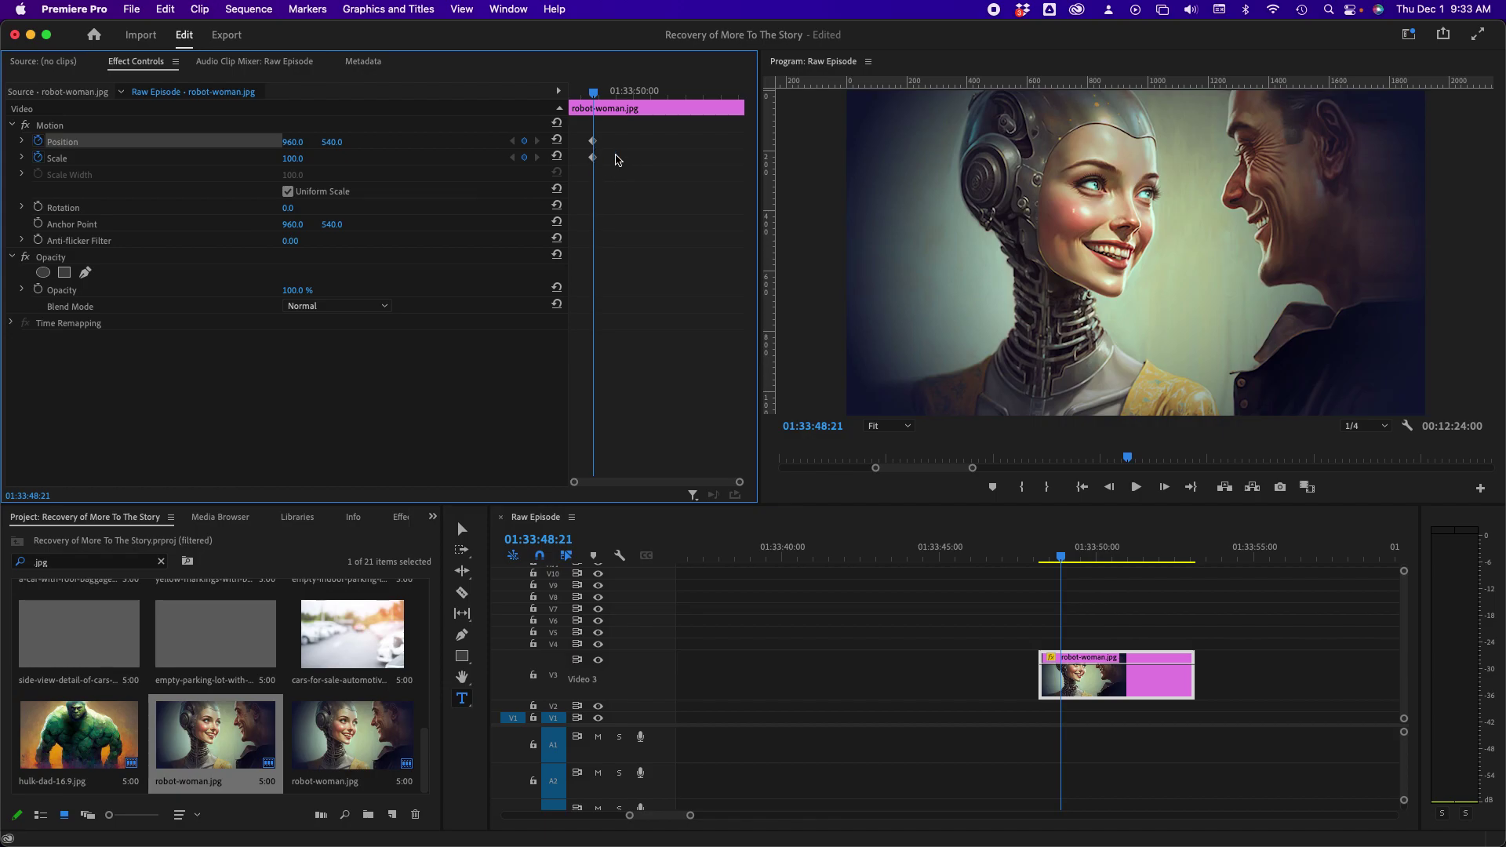
click(593, 158)
Keyframe the clip at 01:33:51:11 with Scale 118 and Position 1036, 623, and play back the animation
drag(595, 95, 688, 101)
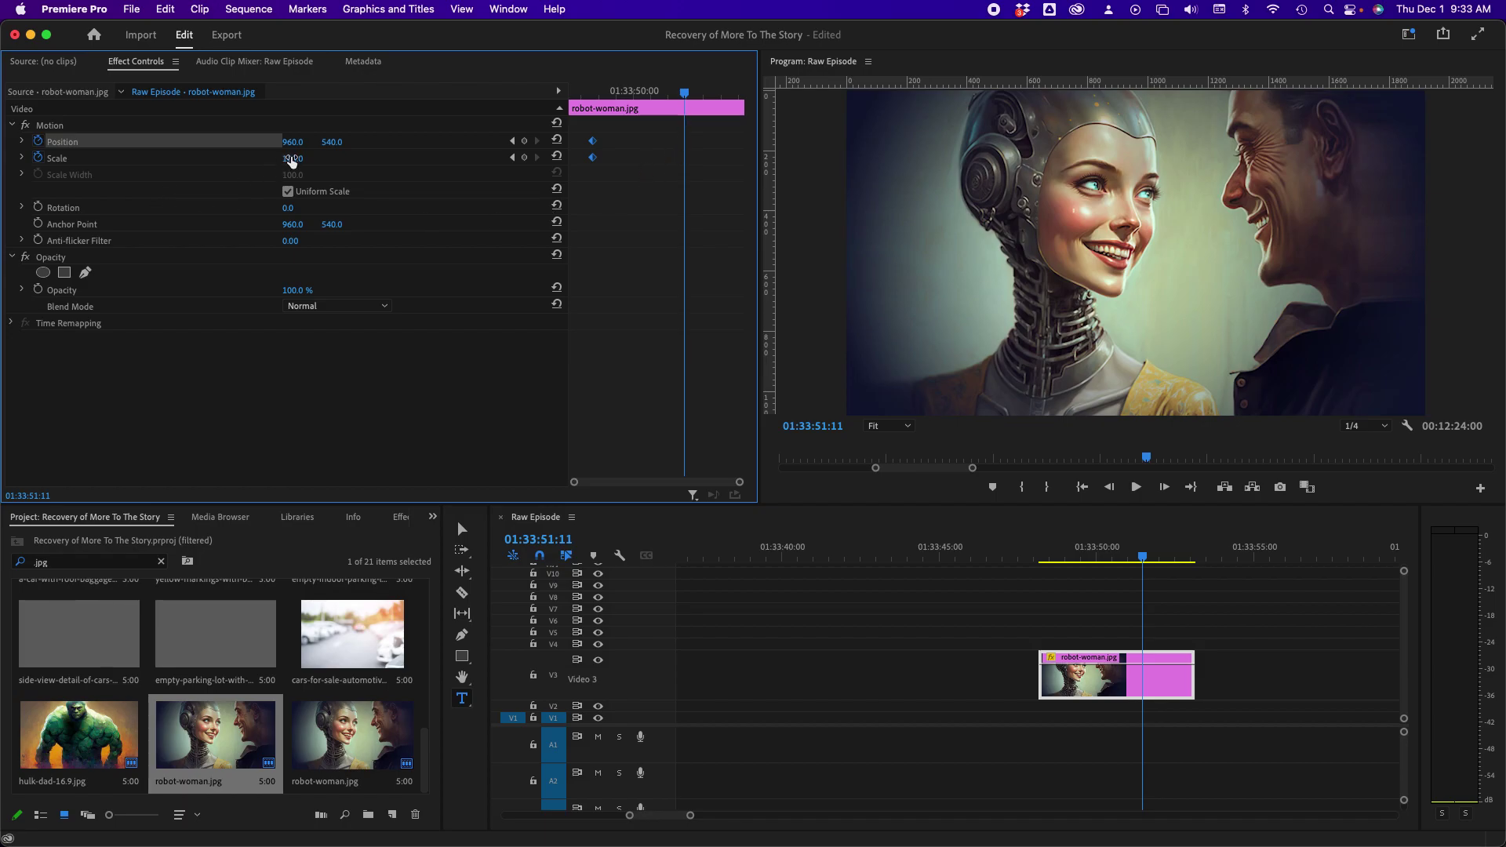
drag(294, 158, 323, 142)
click(593, 92)
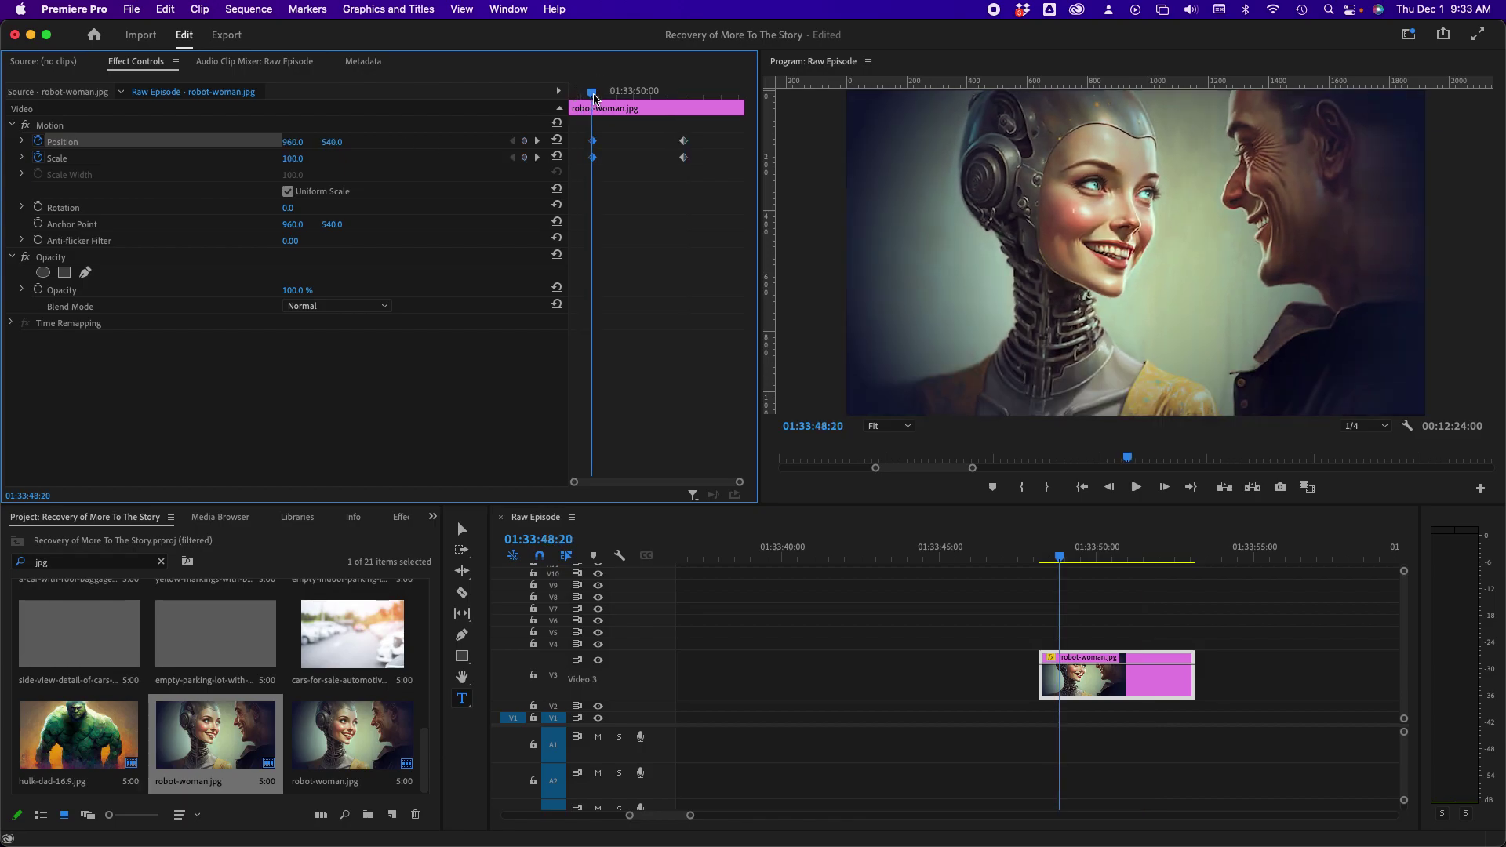
key(space)
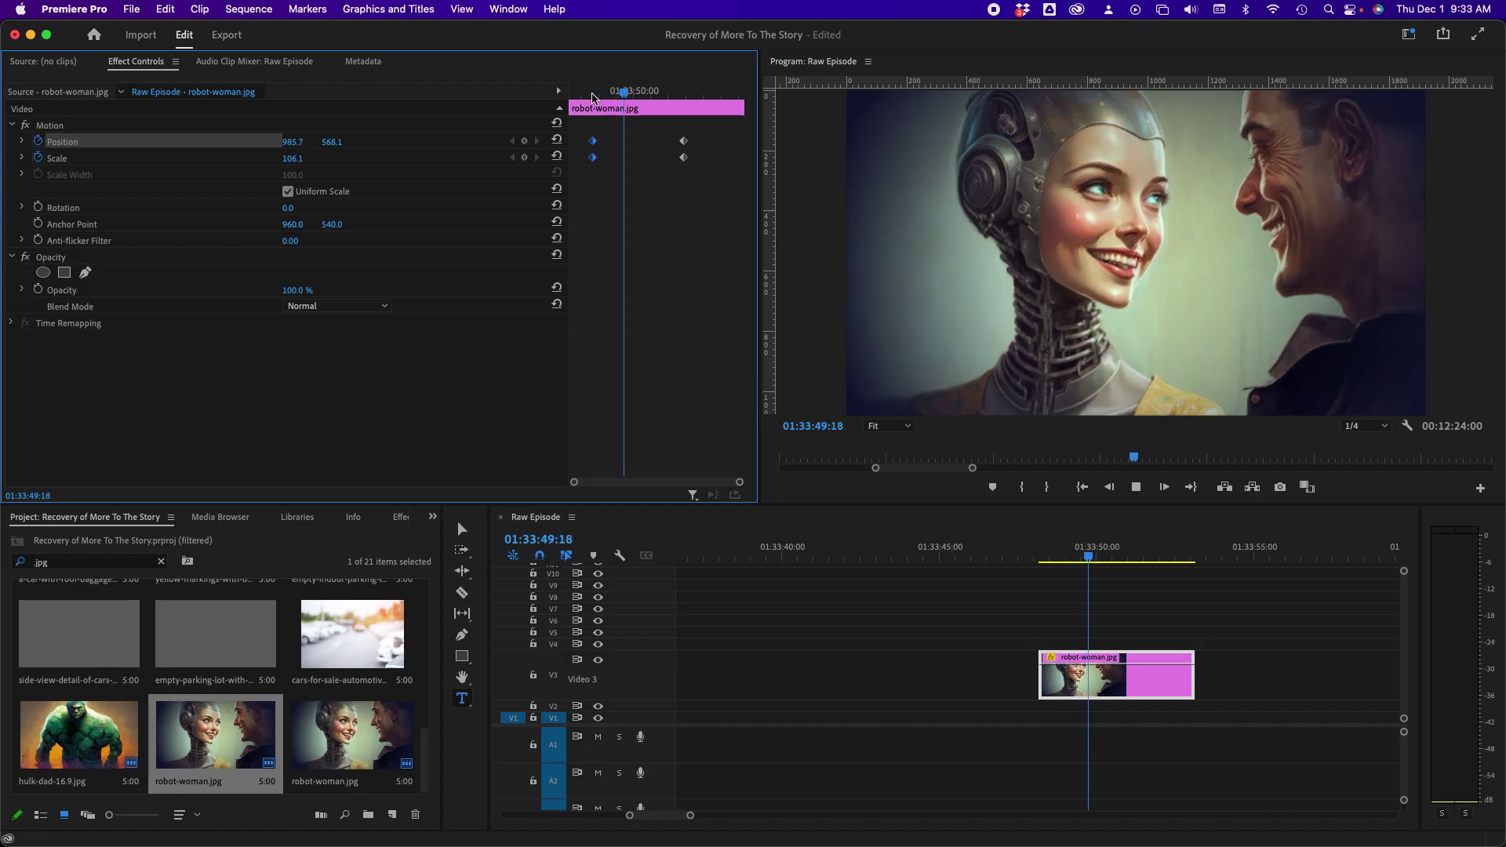
key(space)
Move the first keyframe pair to the clip's start and the last pair to its end, and play the clip
drag(596, 99, 758, 159)
drag(618, 117, 573, 131)
click(574, 93)
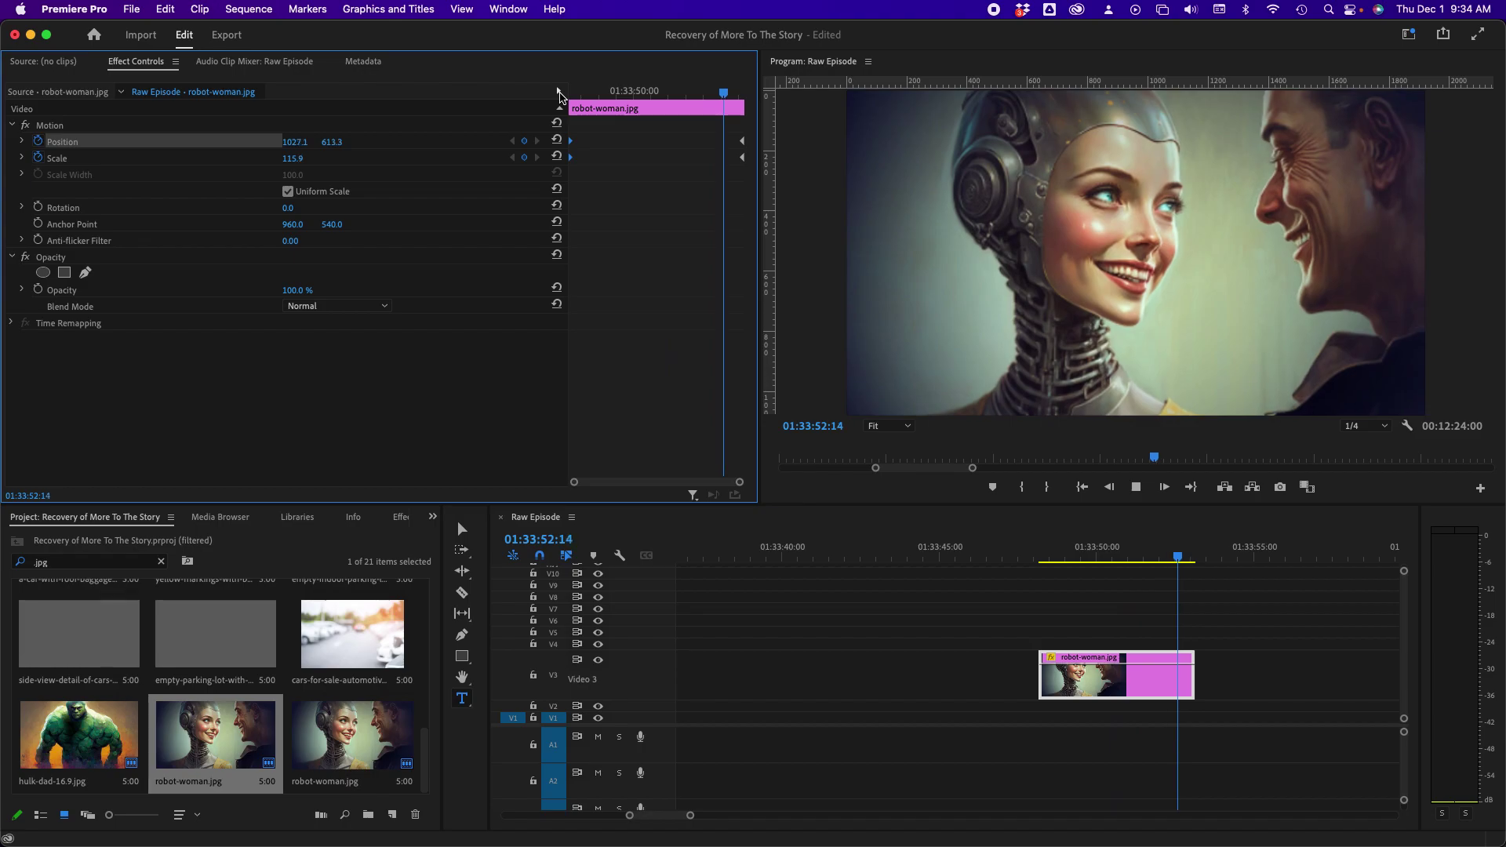
key(space)
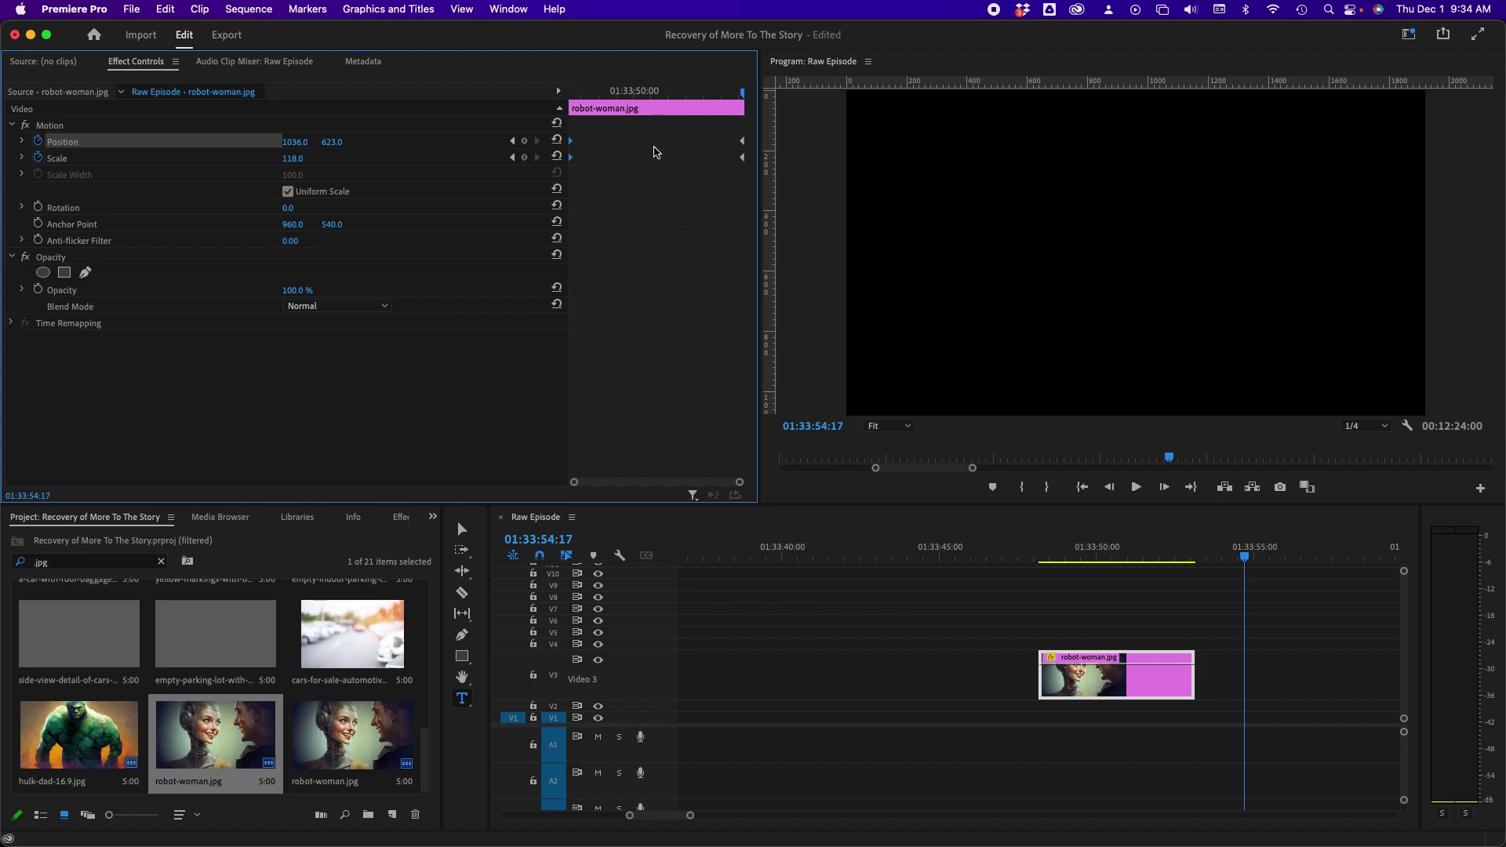
Duplicate the animated clip to an earlier spot on Video 3 and place the playhead on the copy at 01:33:43:10
drag(631, 132, 757, 198)
drag(1133, 666, 895, 673)
click(889, 552)
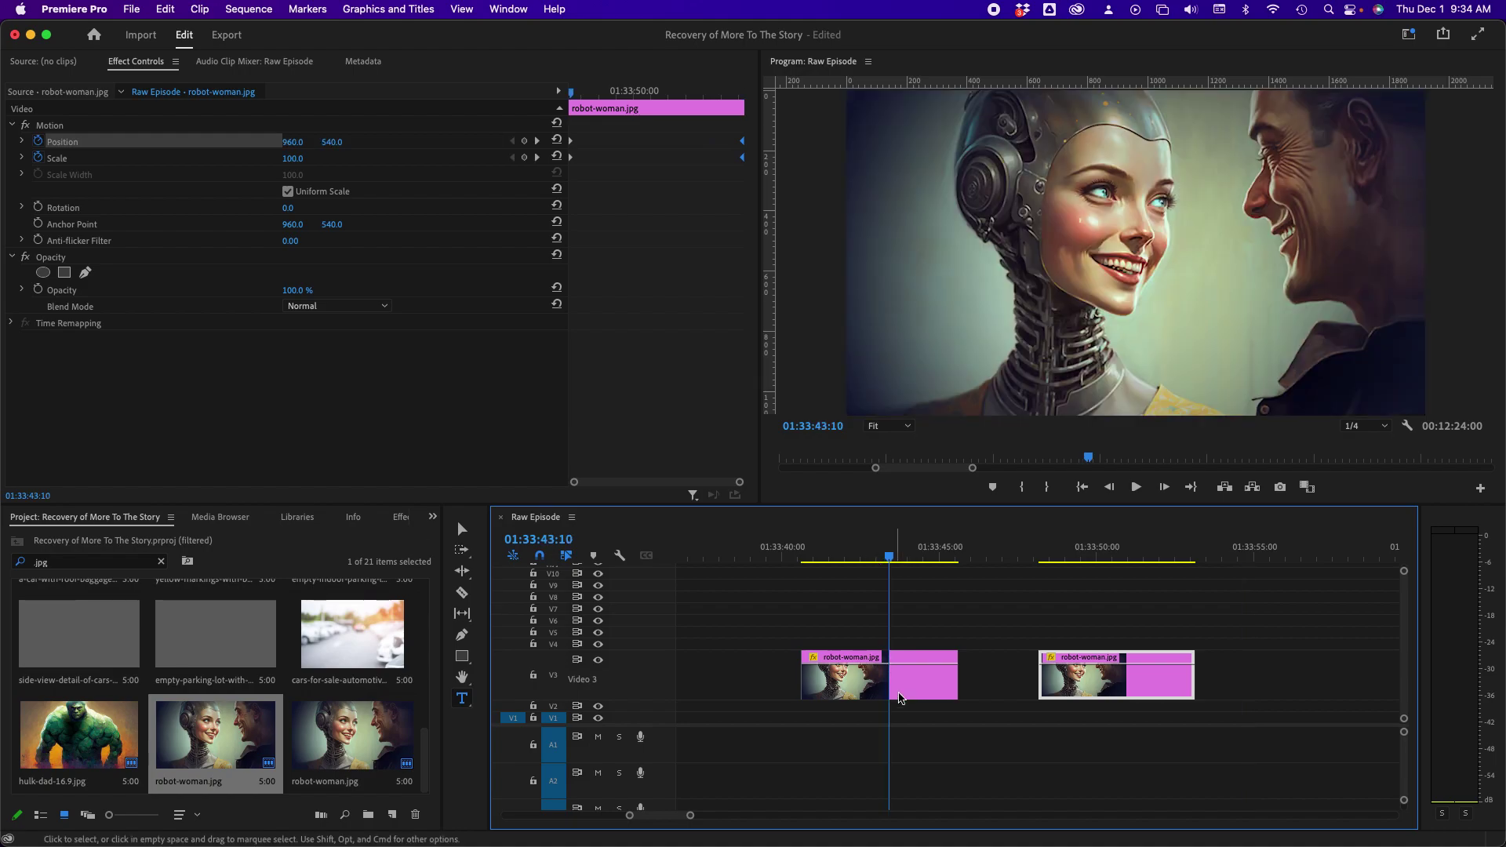
Delete the start and end Position and Scale keyframes from the duplicated clip
click(897, 695)
click(583, 121)
drag(578, 131, 554, 180)
key(Delete)
drag(694, 127, 785, 196)
key(Delete)
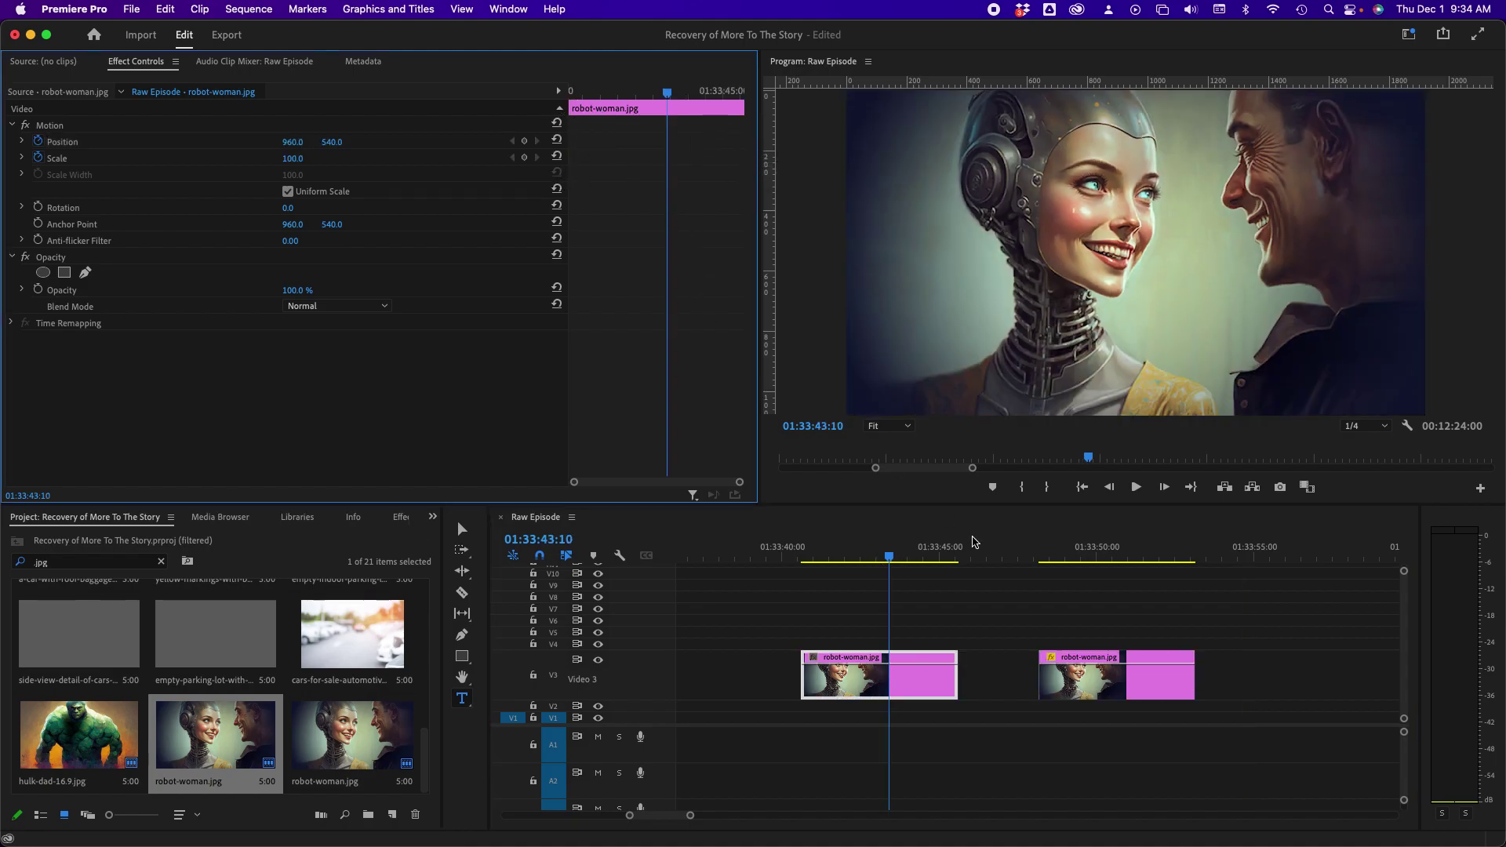
Copy the animated clip's attributes and paste Motion and Opacity onto the earlier clip with Scale Attribute Times enabled
click(1098, 687)
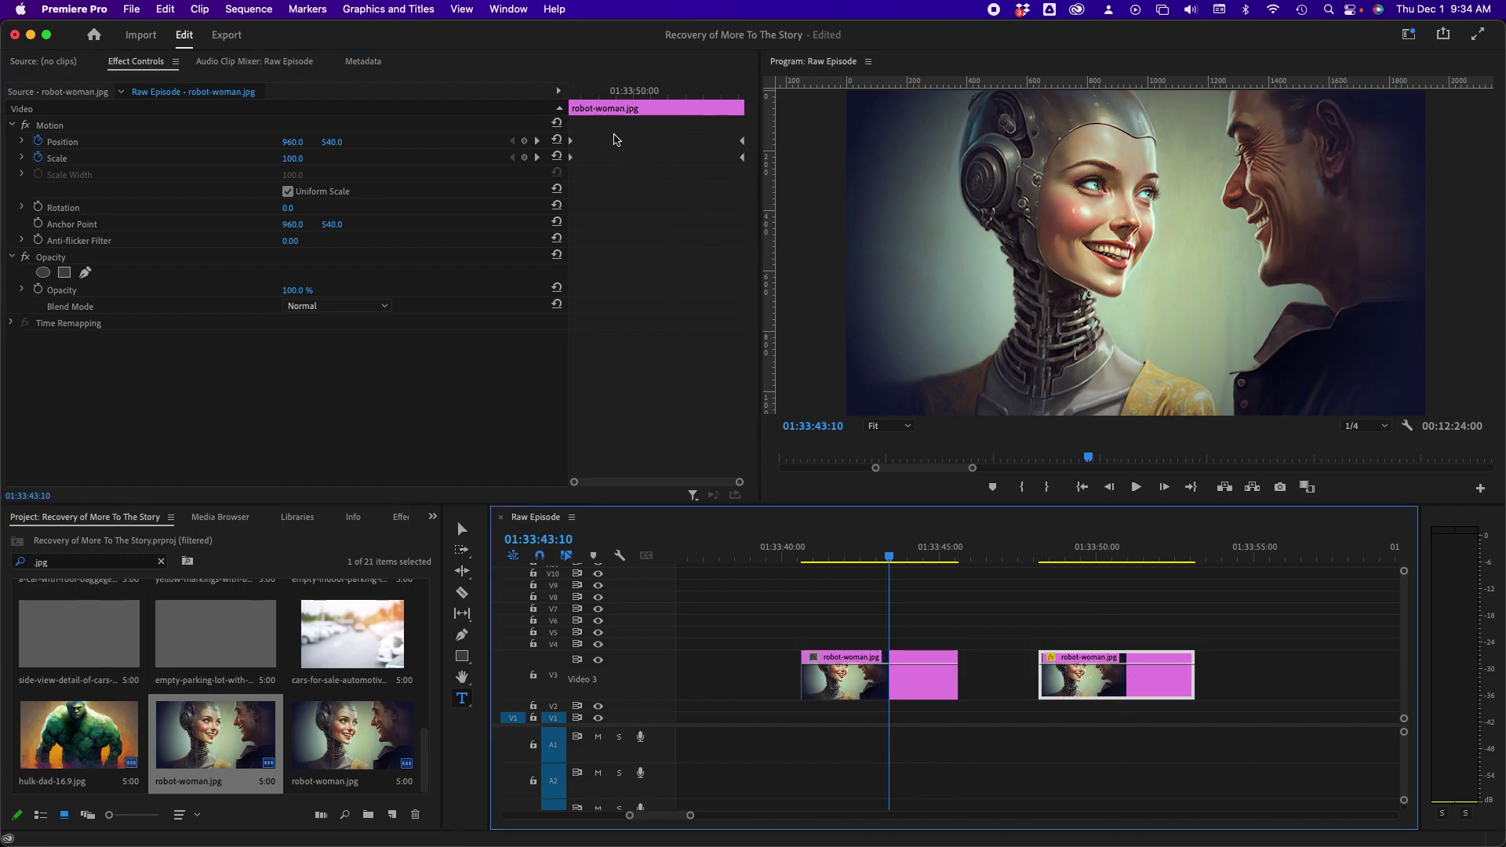
right_click(1066, 680)
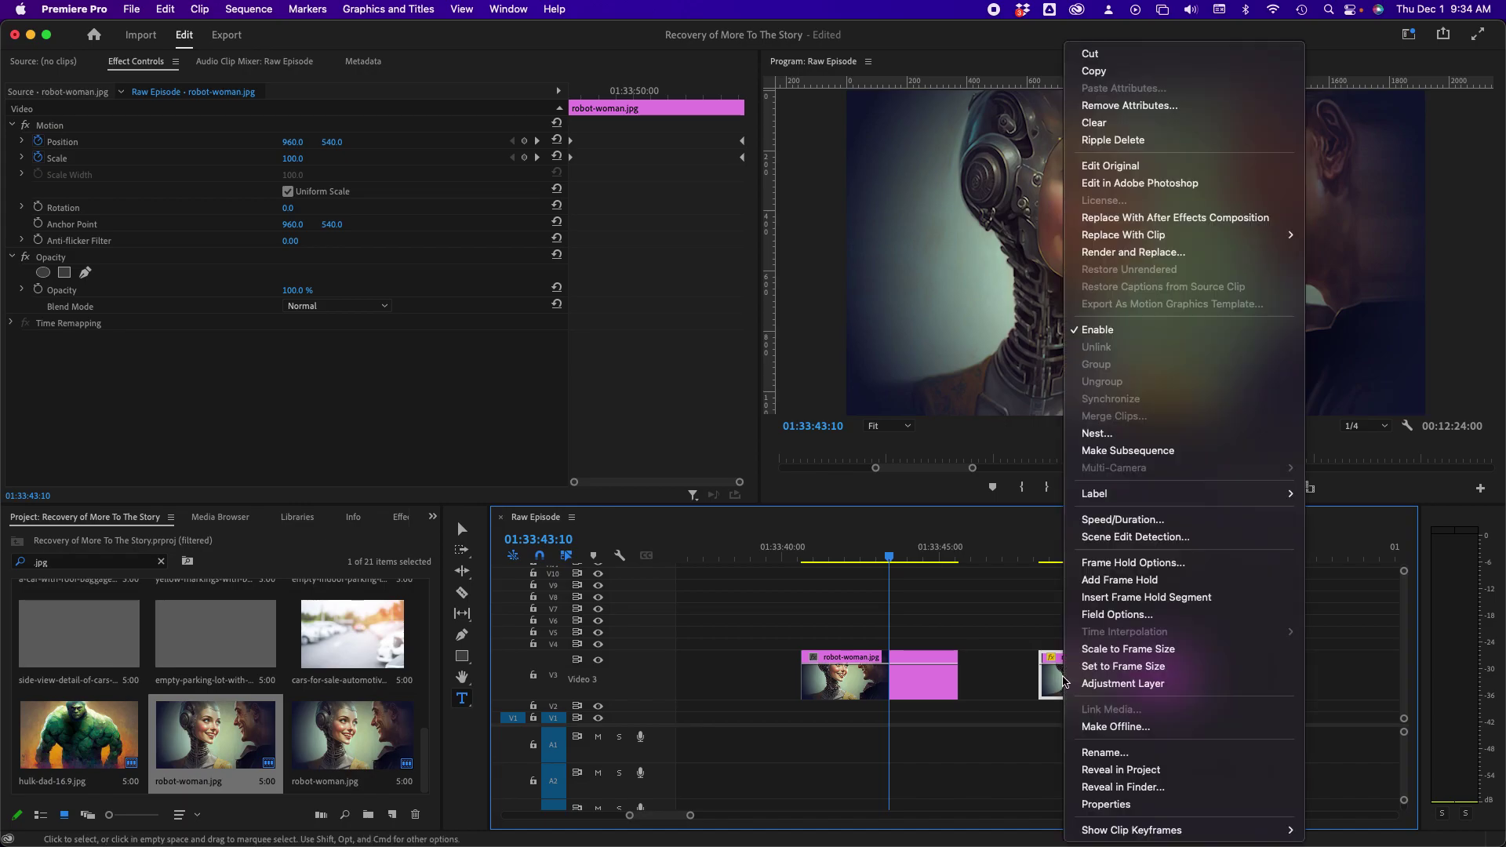
click(1099, 71)
right_click(900, 683)
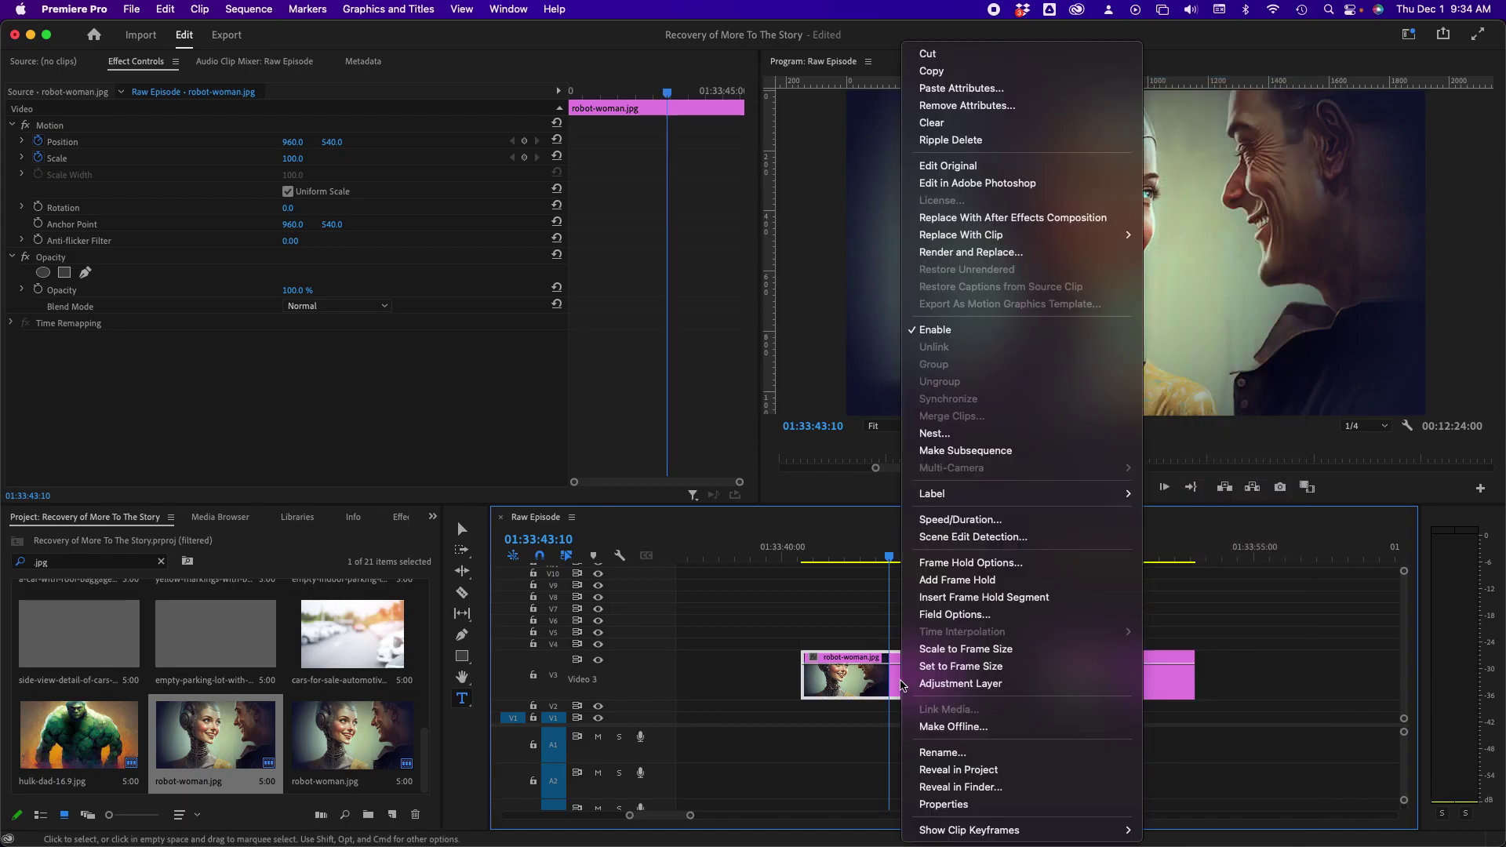
click(979, 89)
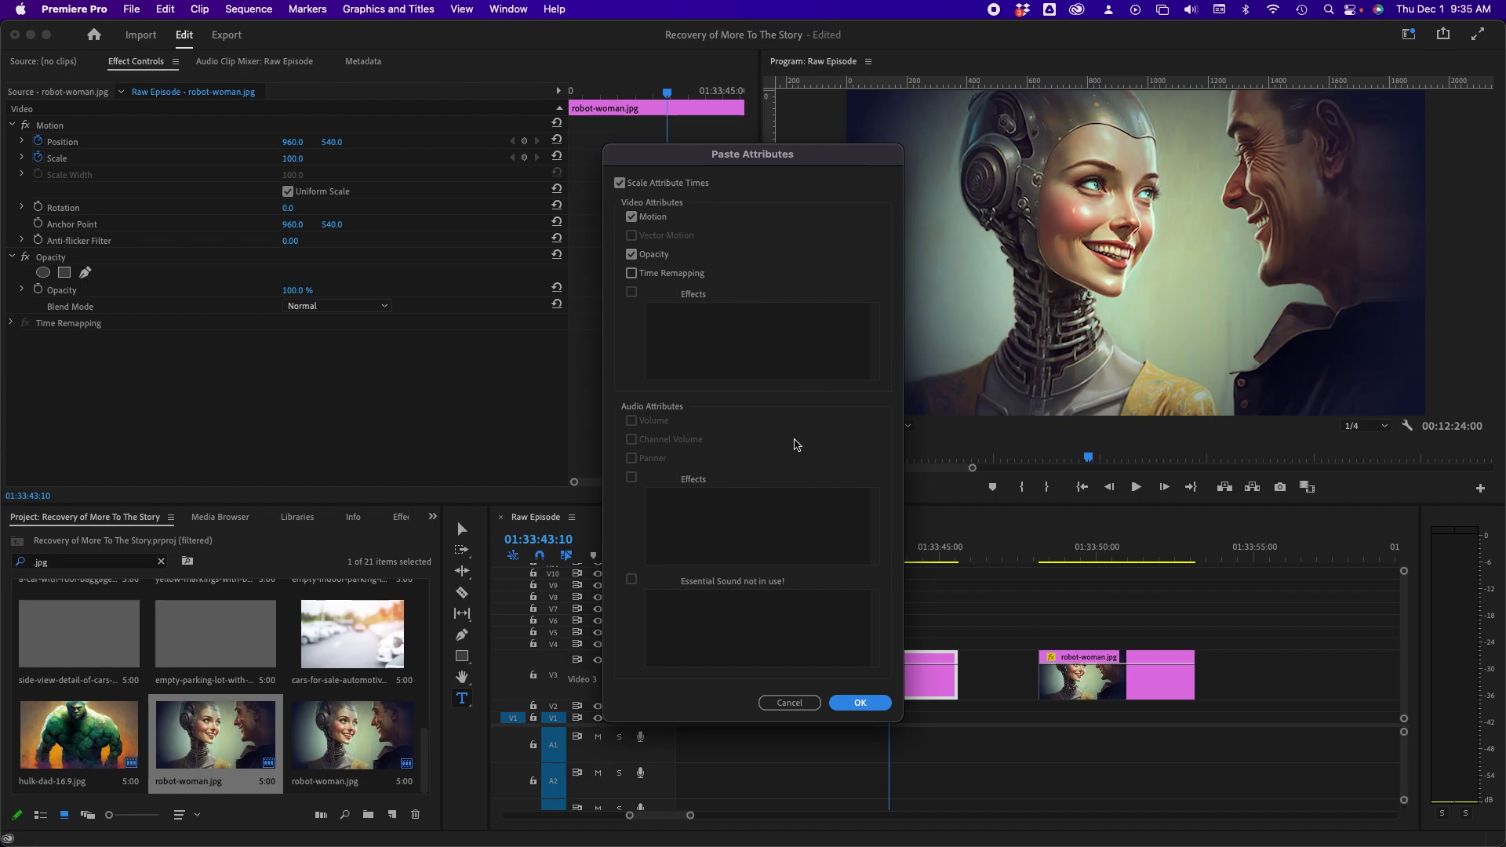
click(861, 704)
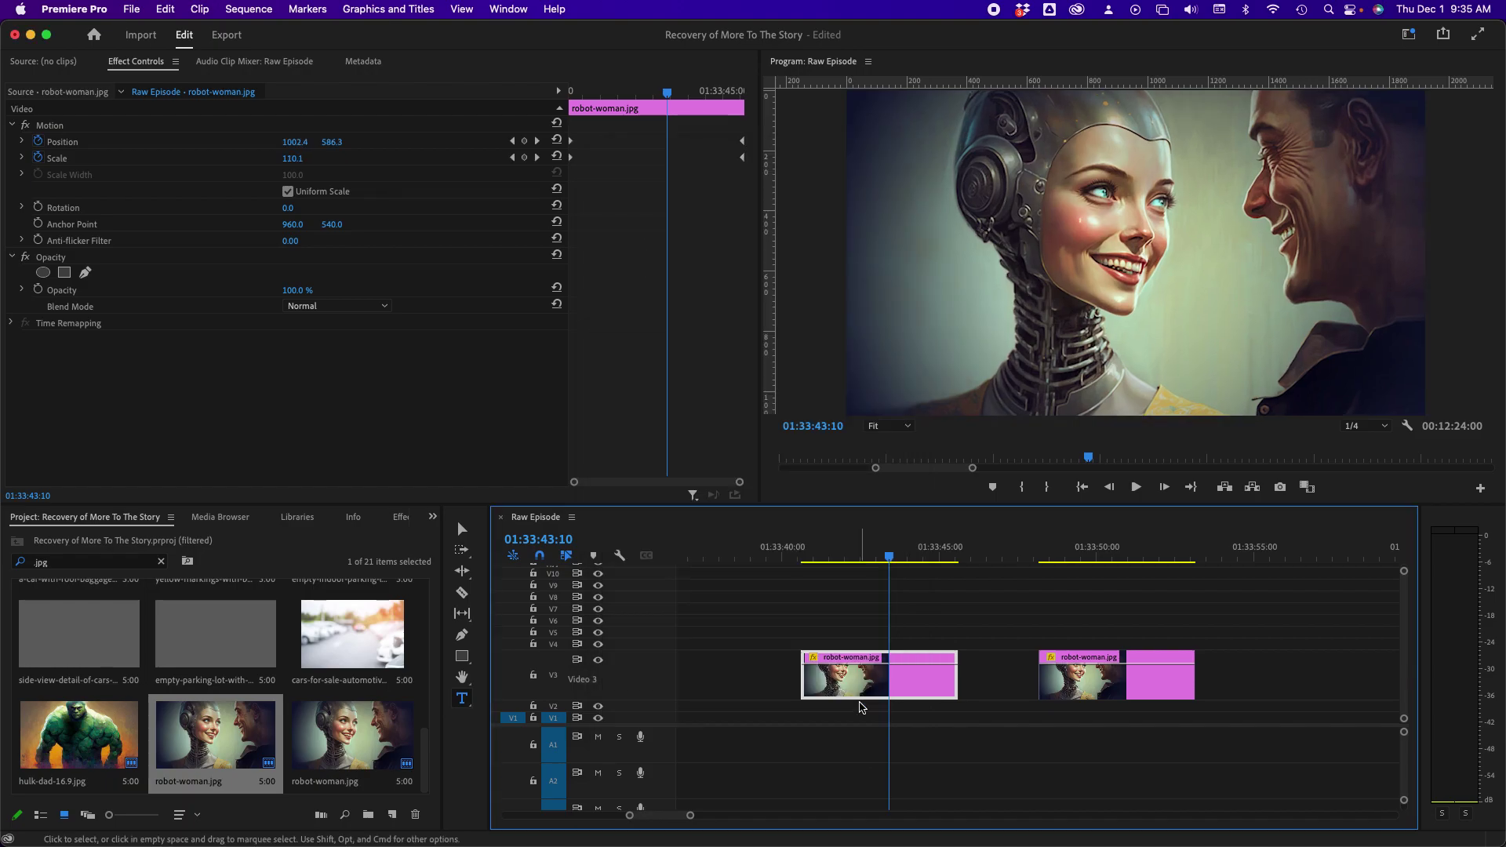
Move the earlier clip's start and end Position and Scale keyframes slightly inward from the clip's edges
drag(837, 557, 899, 557)
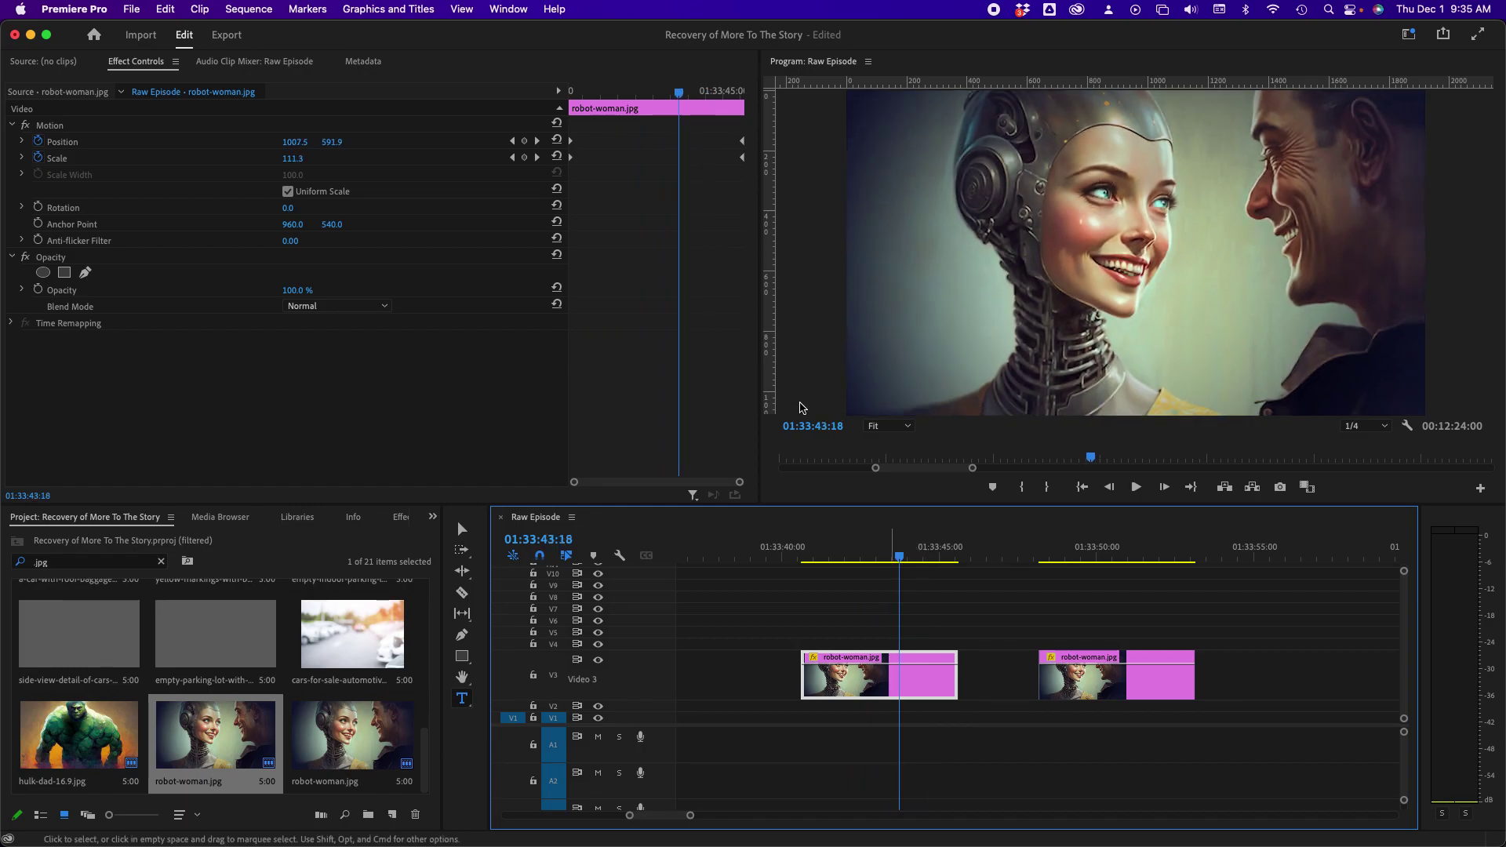
click(575, 153)
mouse_move(574, 153)
mouse_down()
mouse_move(563, 167)
mouse_move(589, 156)
mouse_up()
drag(715, 135, 570, 214)
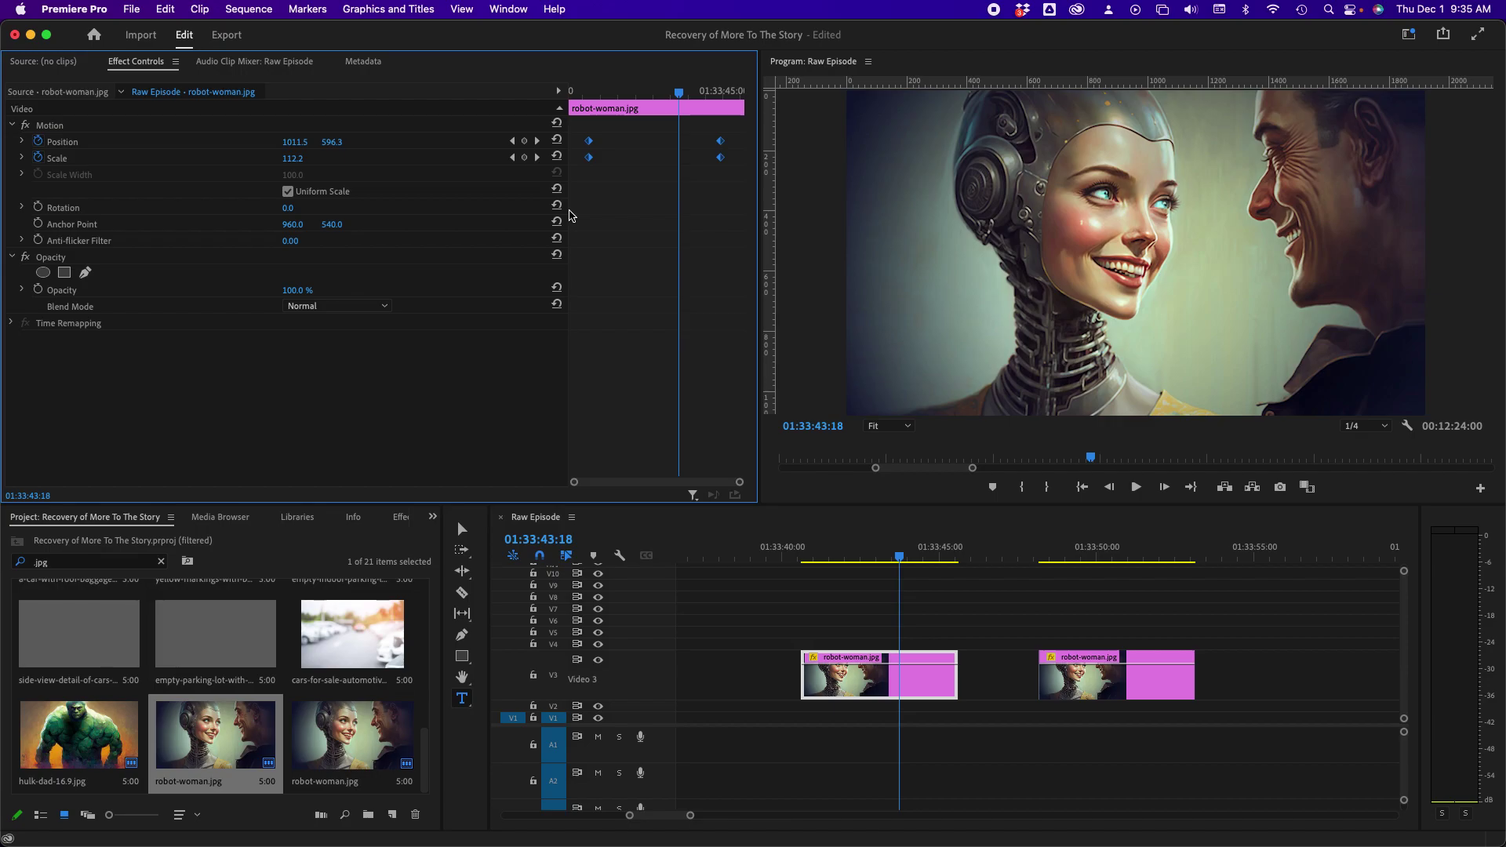
Copy the earlier clip's Position and Scale keyframes and paste them into the second clip at 01:33:49:00
right_click(594, 162)
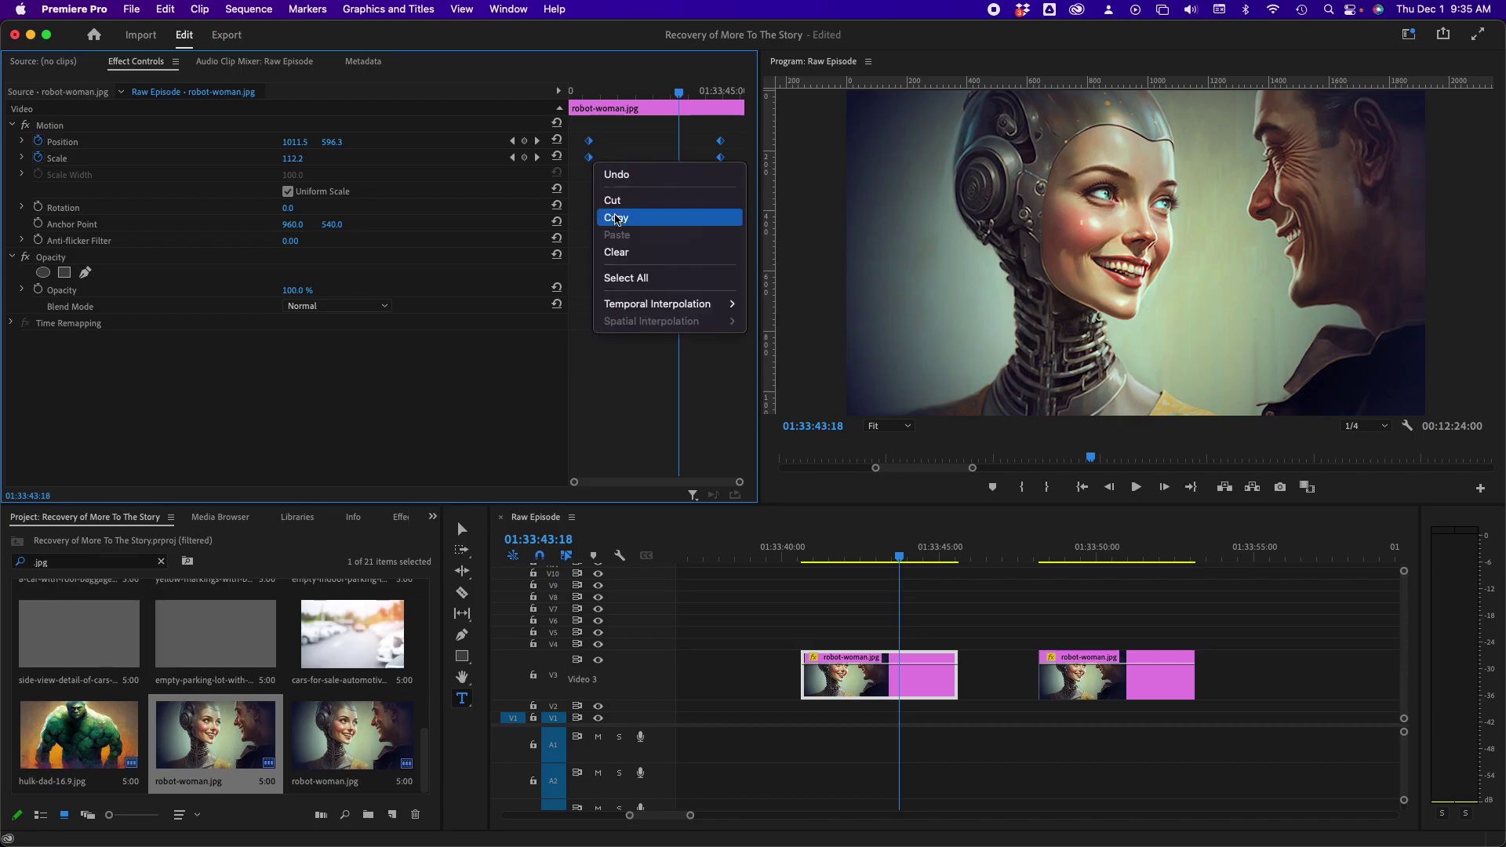
click(616, 219)
click(1120, 690)
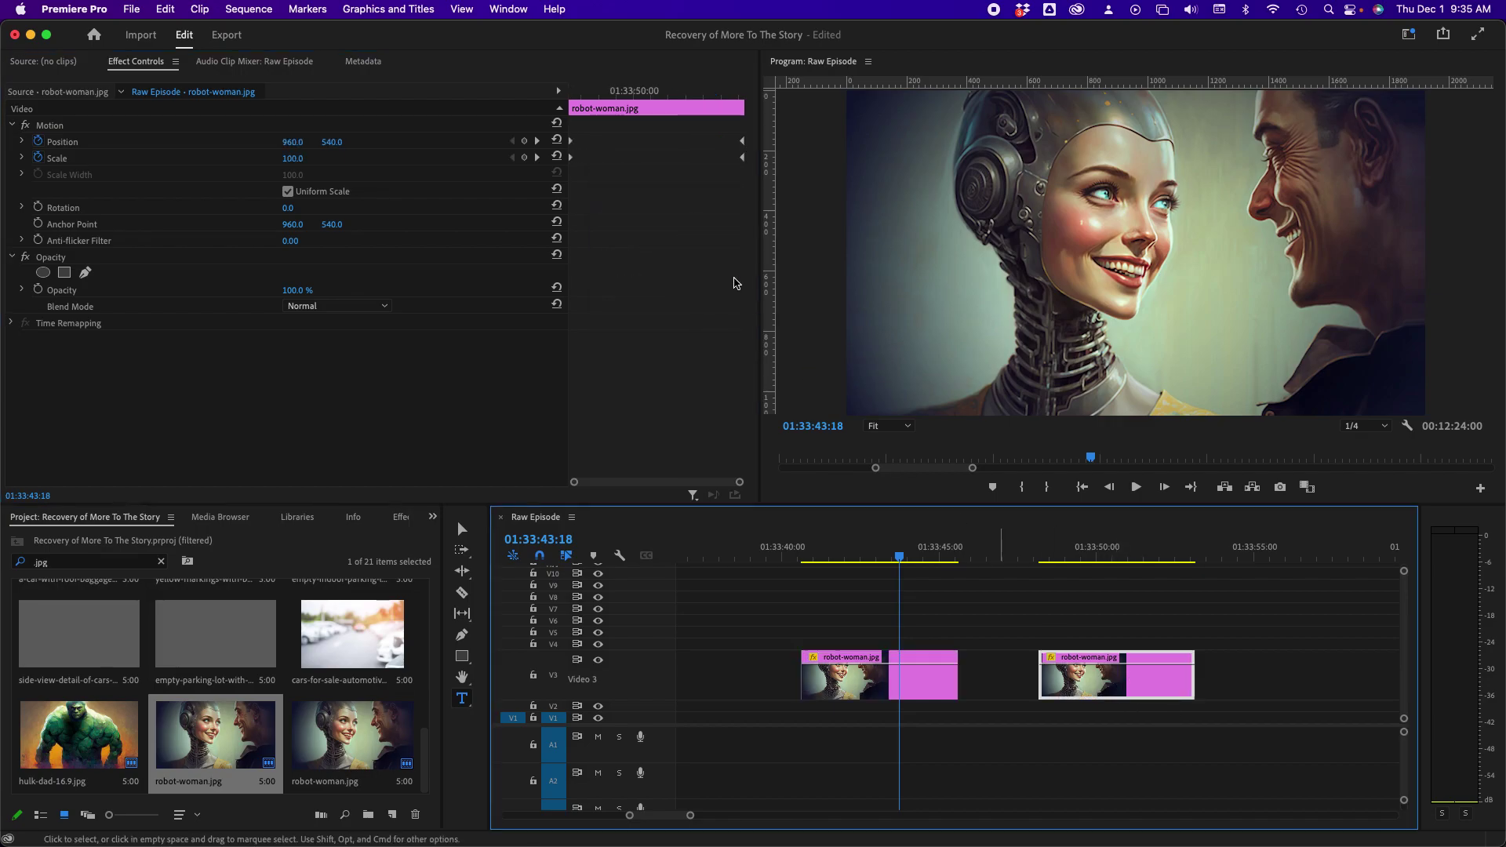
click(599, 93)
key(super+v)
right_click(606, 179)
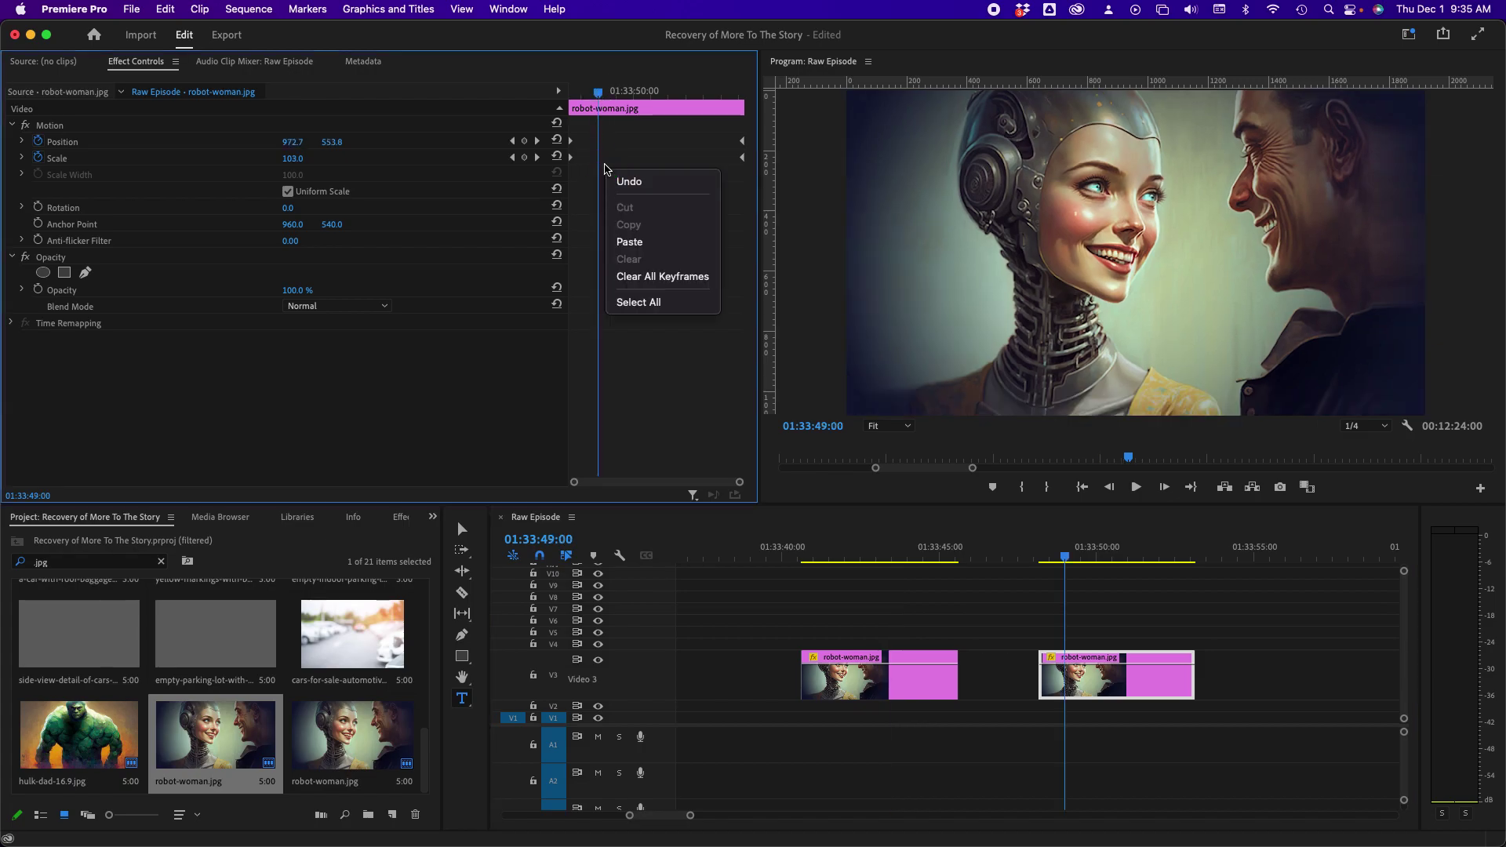
click(643, 242)
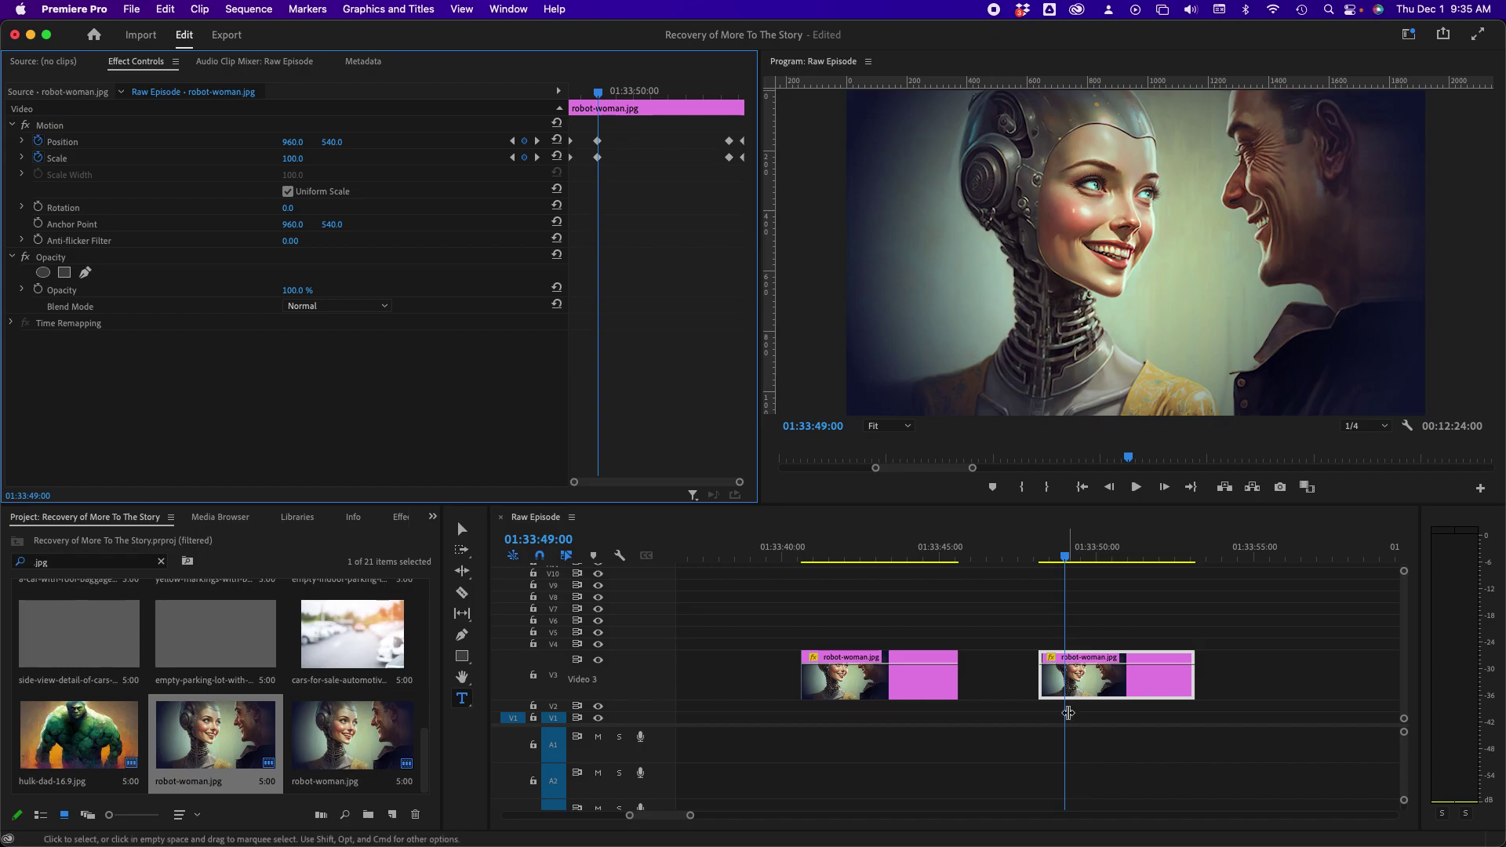
Duplicate the robot-woman.jpg clip on Video 3 so that three clips sit end to end
right_click(1071, 681)
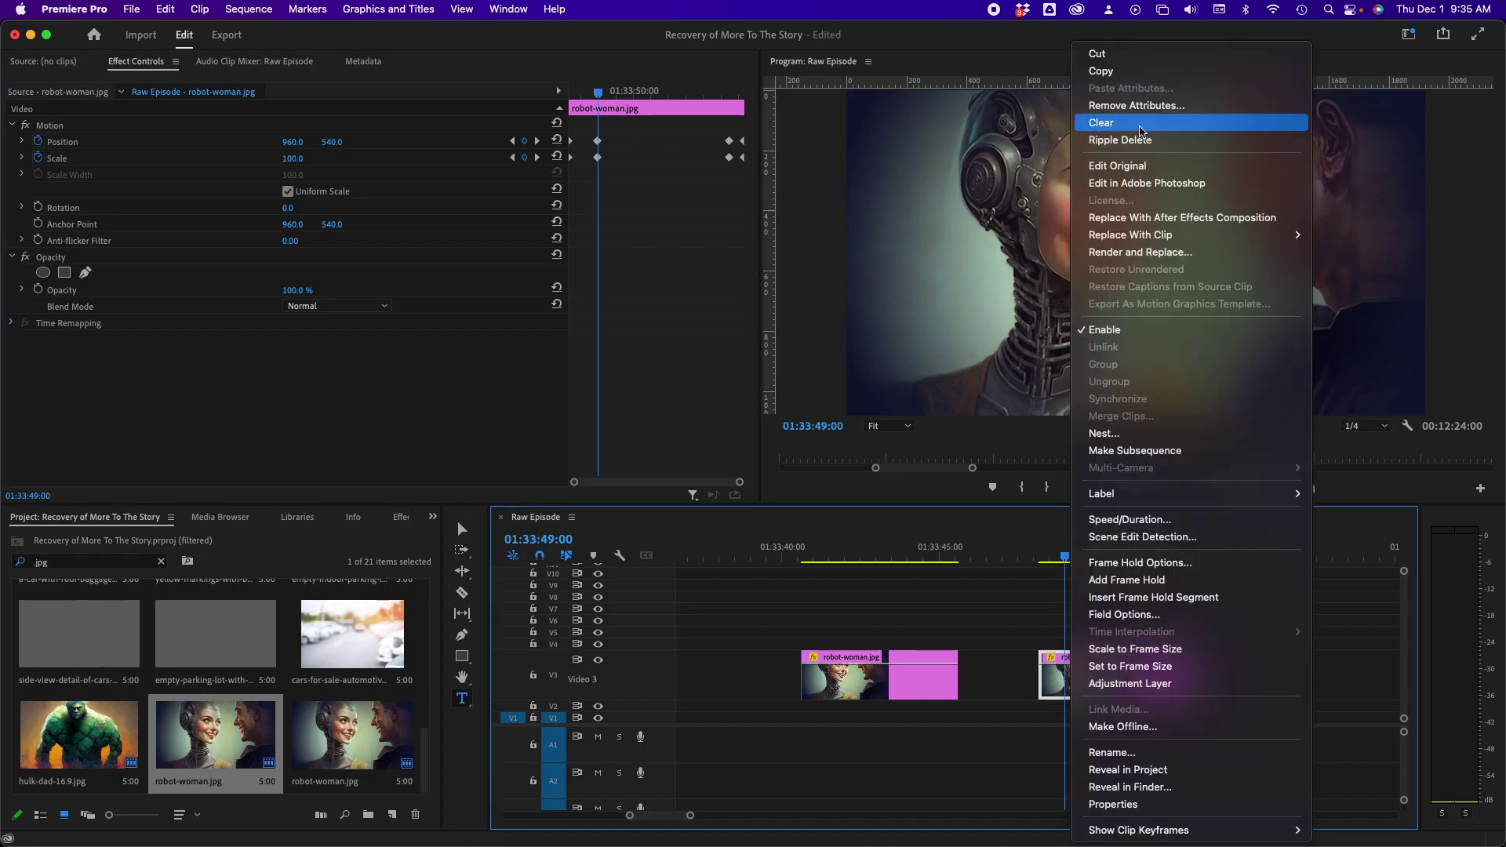
click(1004, 639)
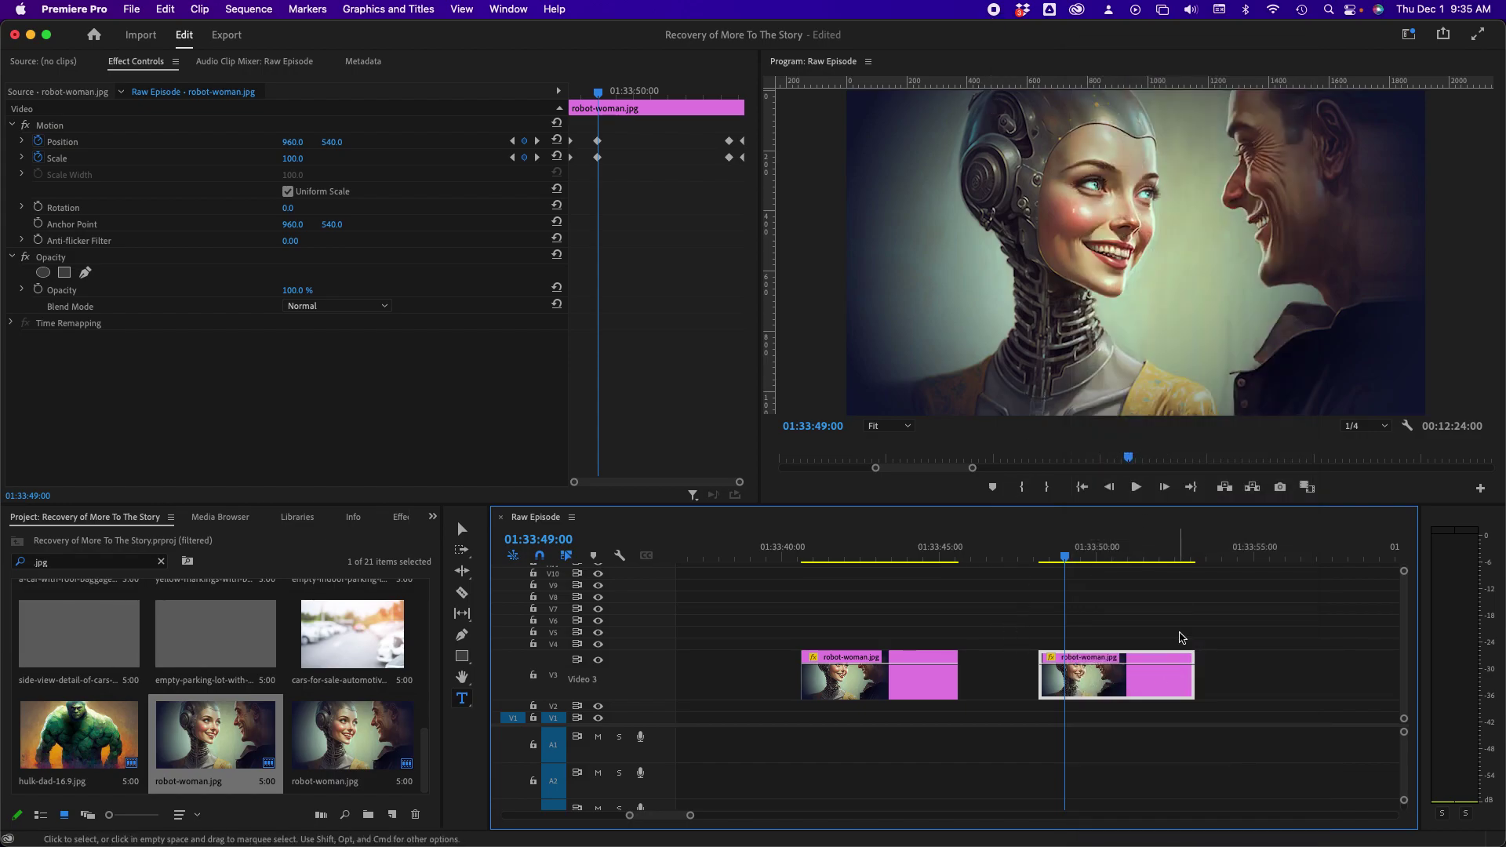
drag(1136, 662, 1204, 698)
drag(1224, 622, 878, 712)
right_click(879, 696)
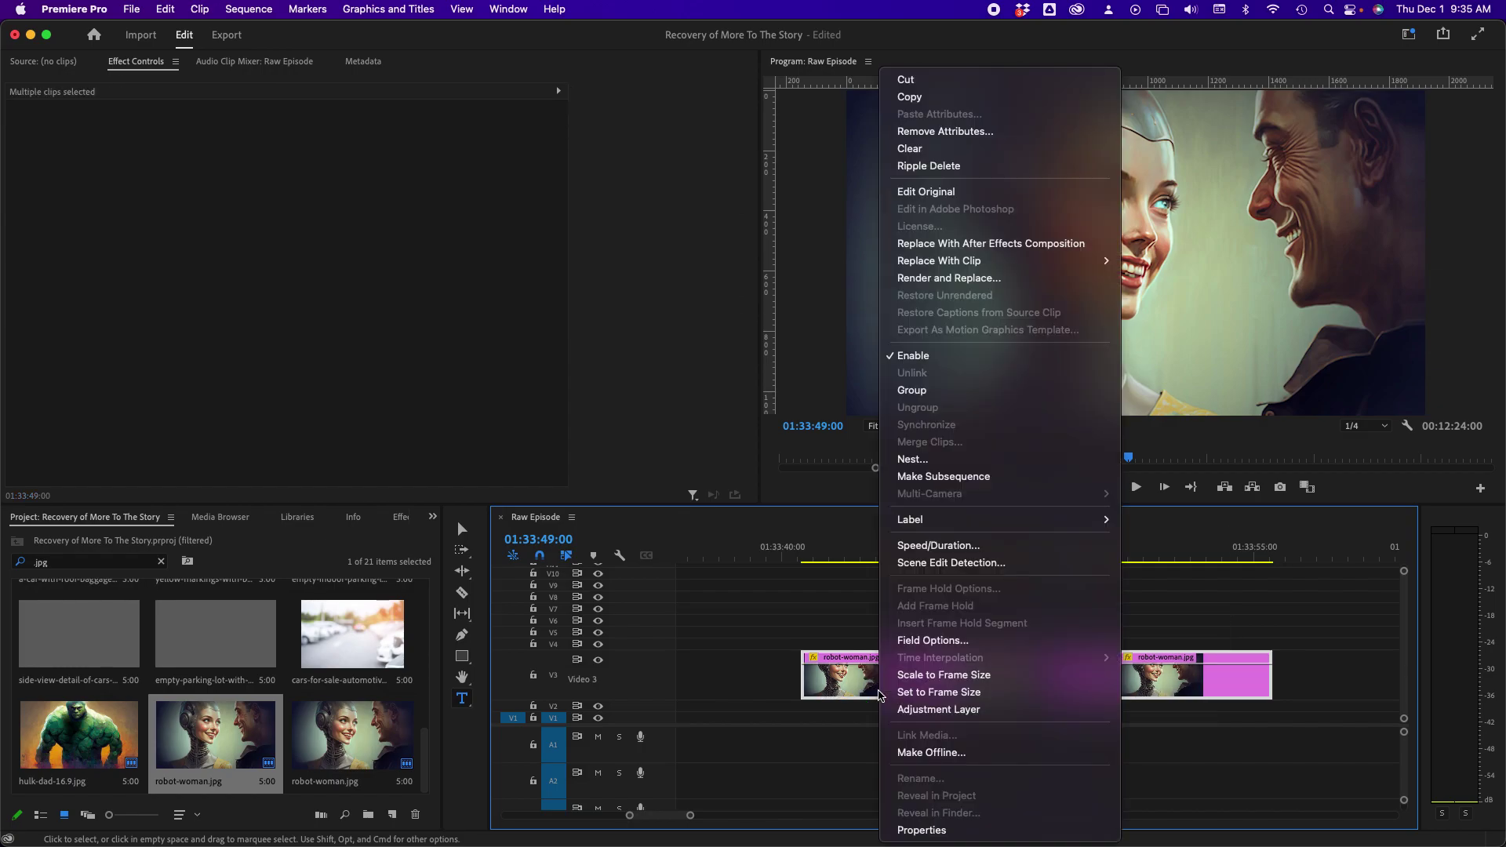
click(855, 620)
click(859, 637)
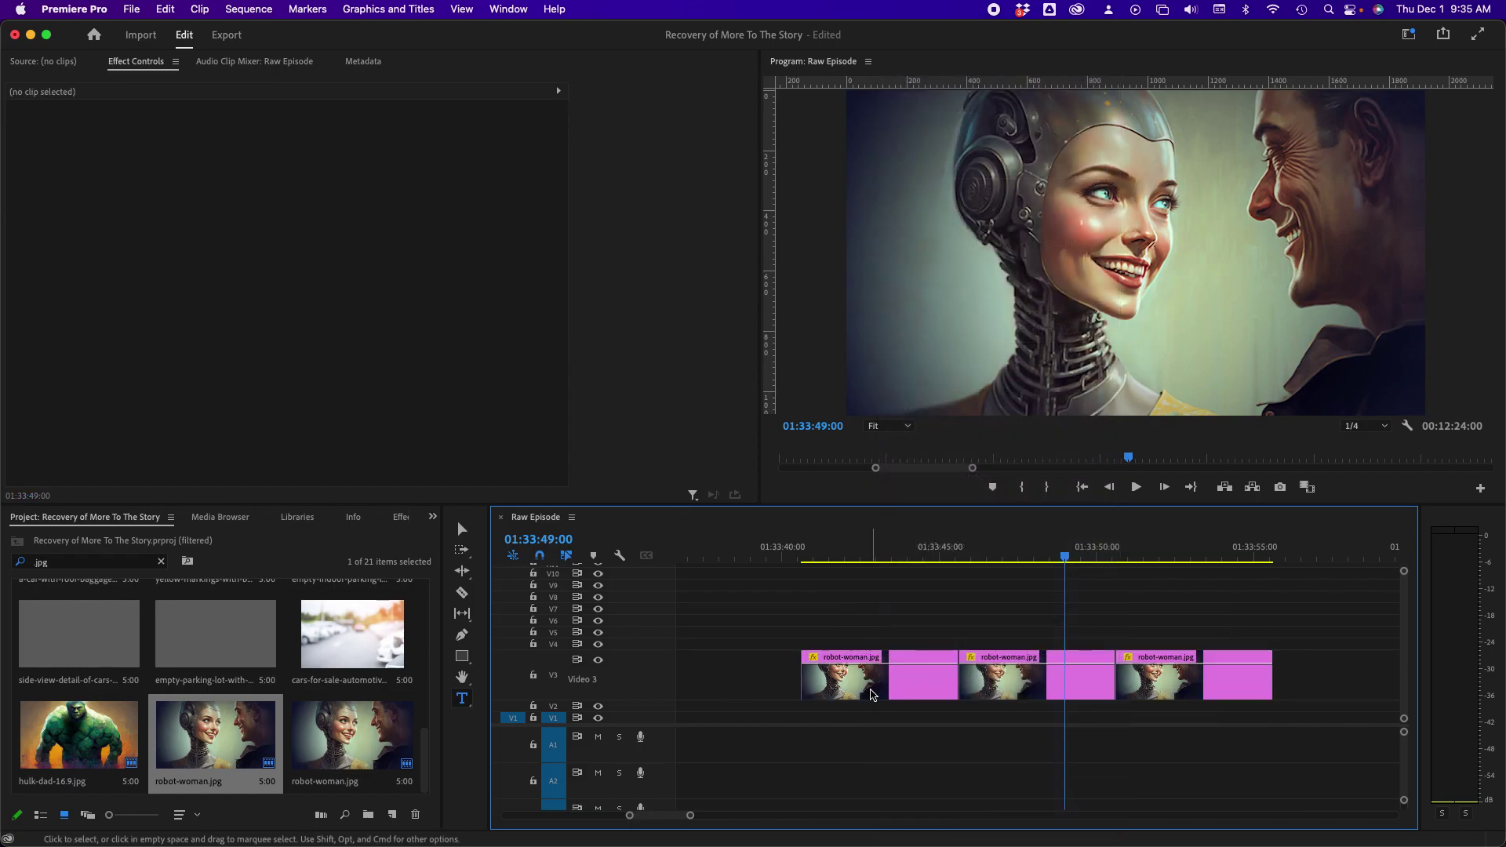
Copy the first clip's attributes and paste Motion and Opacity onto all three clips with Scale Attribute Times enabled
click(872, 695)
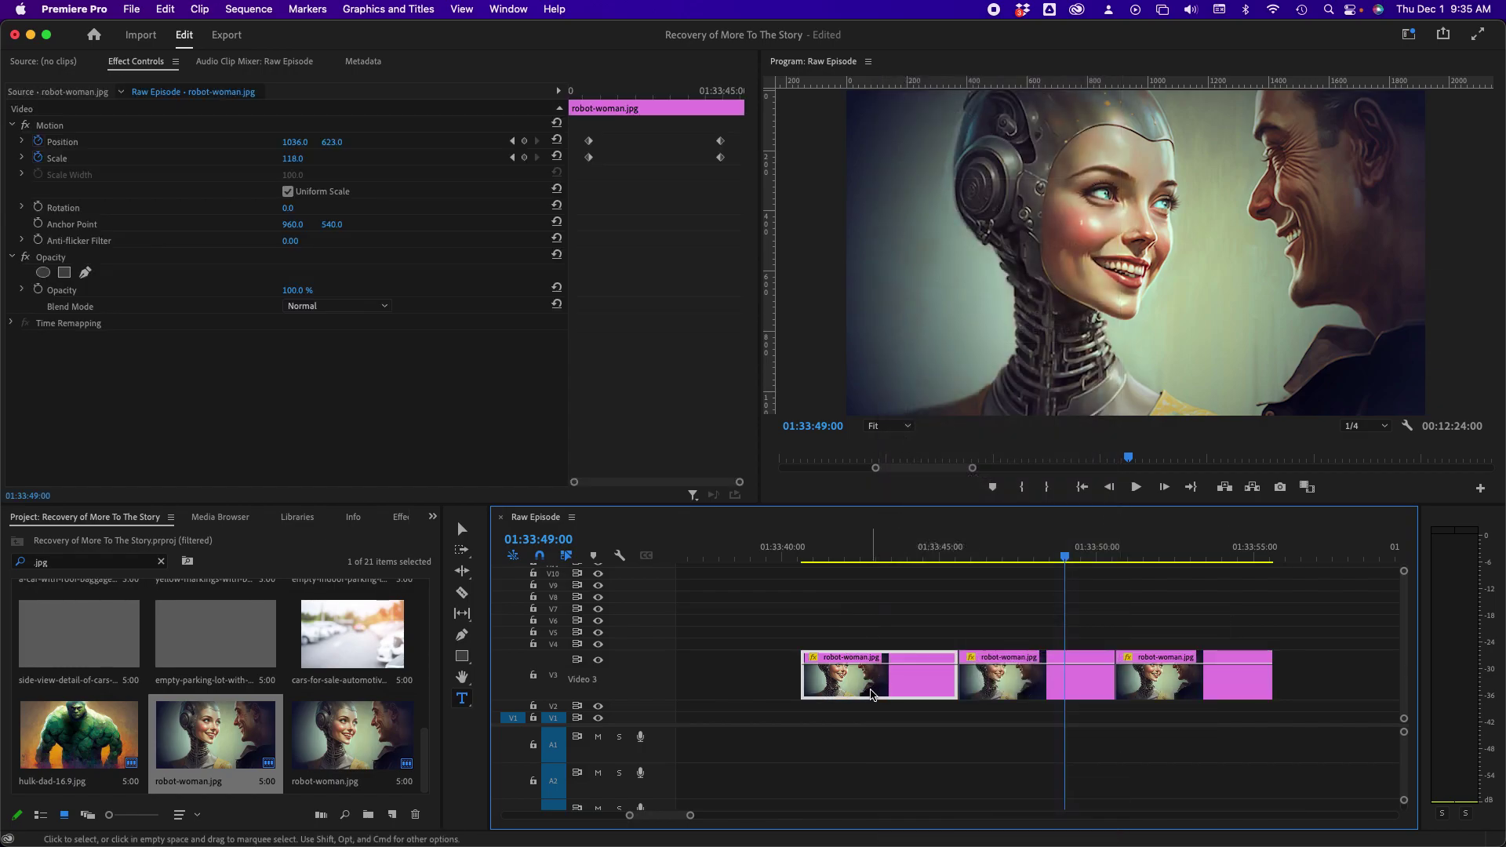
click(1309, 619)
drag(1308, 620, 908, 697)
right_click(891, 692)
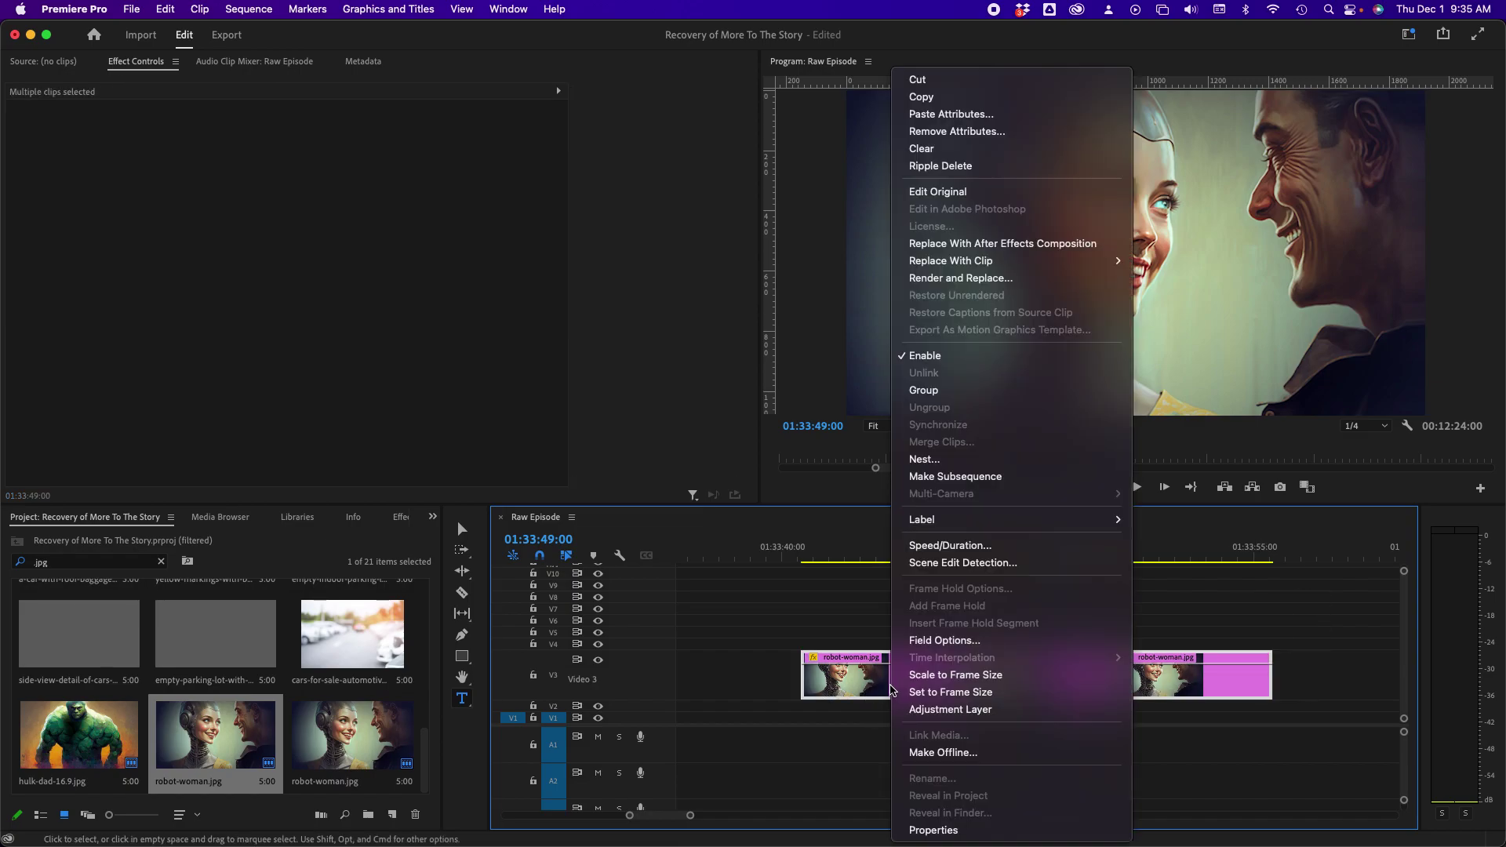
click(956, 119)
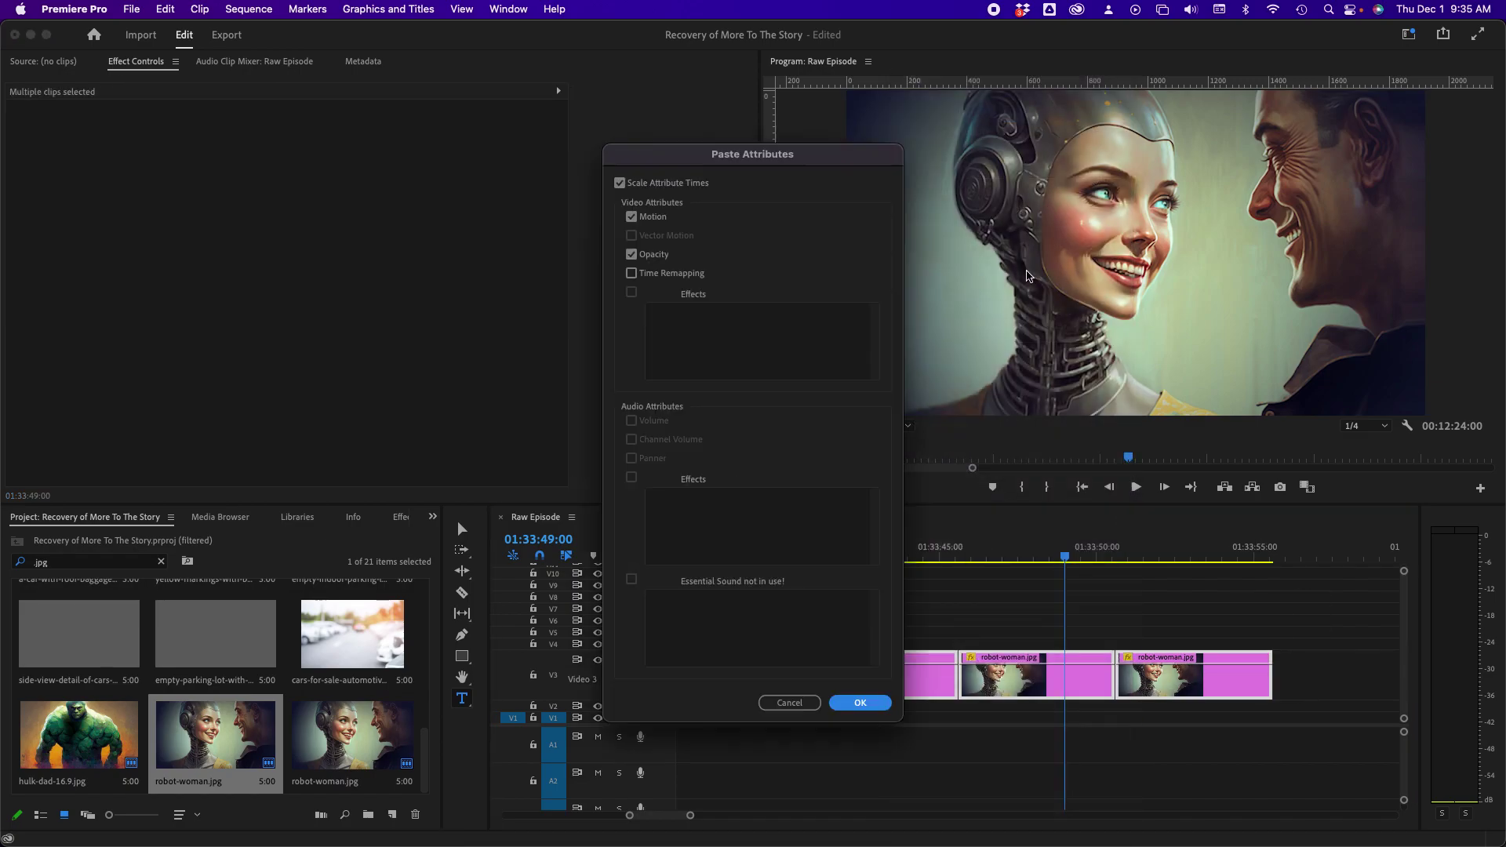
click(873, 712)
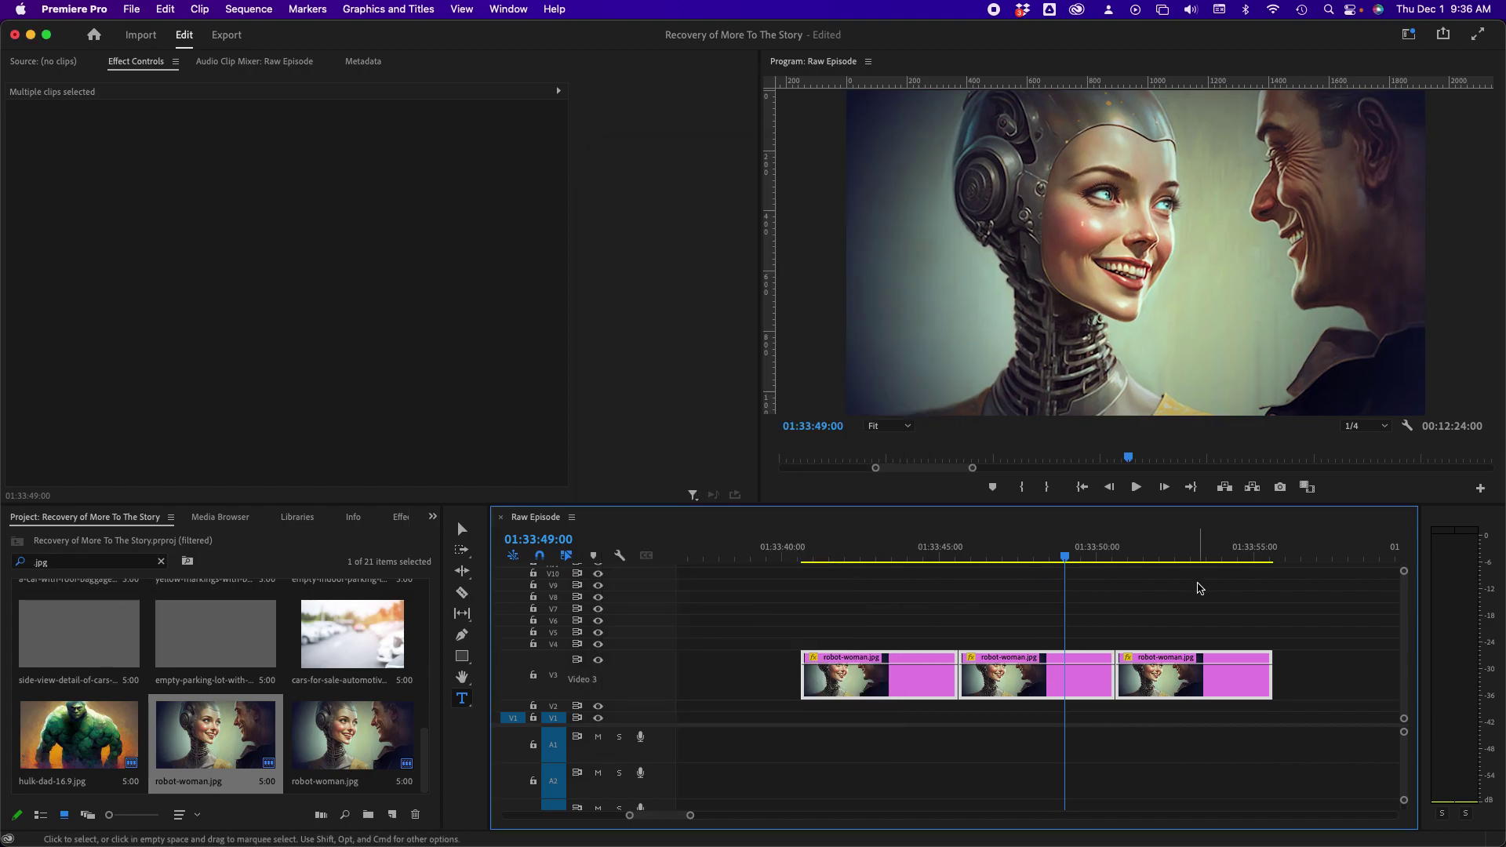
Move the third clip's start and end Position and Scale keyframes inward, bringing the two pairs closer together around the clip's middle
click(1168, 555)
click(1187, 705)
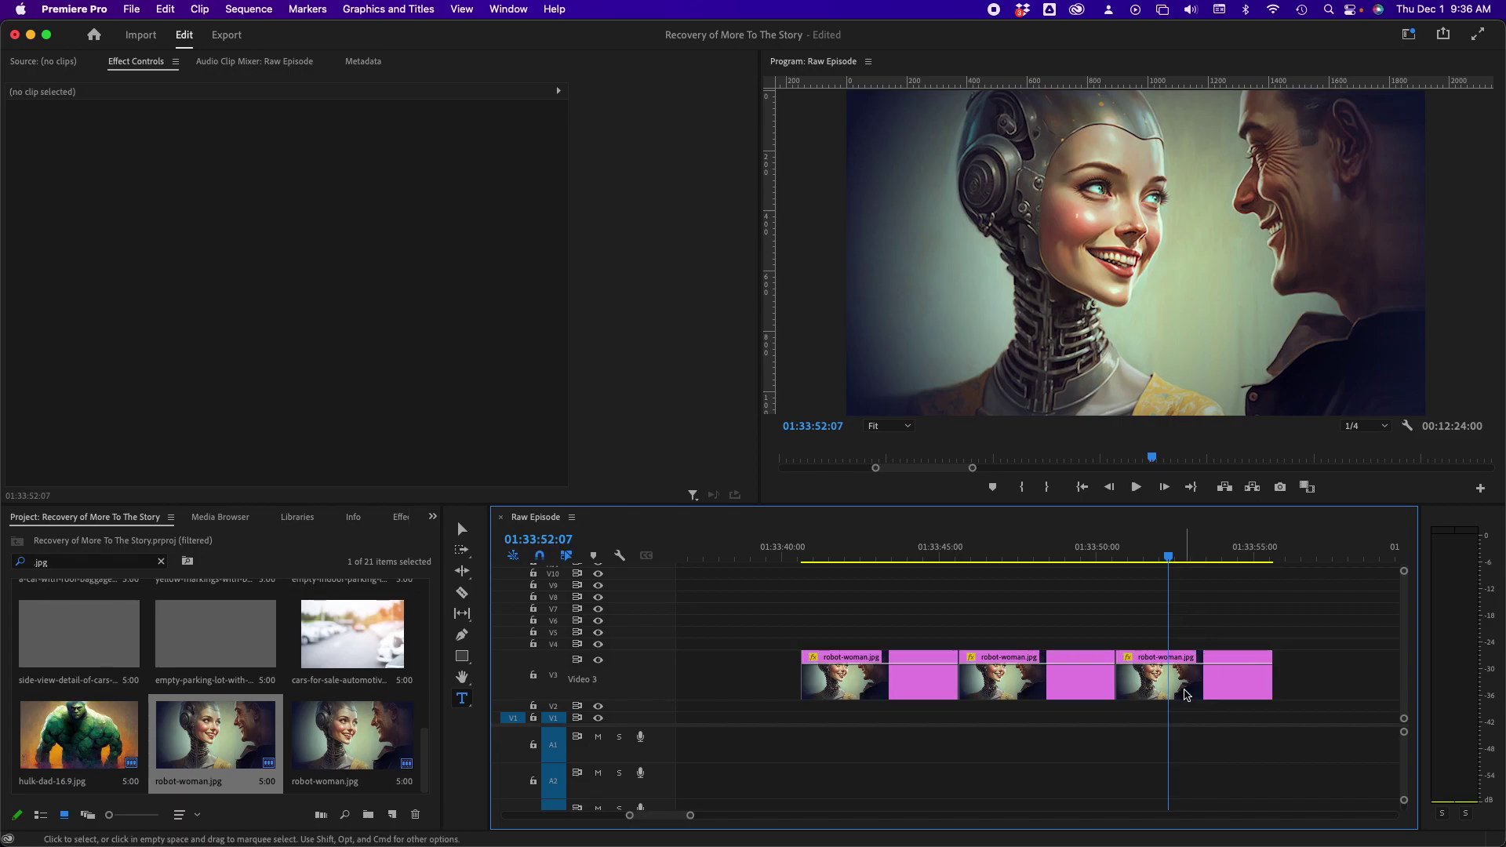
click(1185, 693)
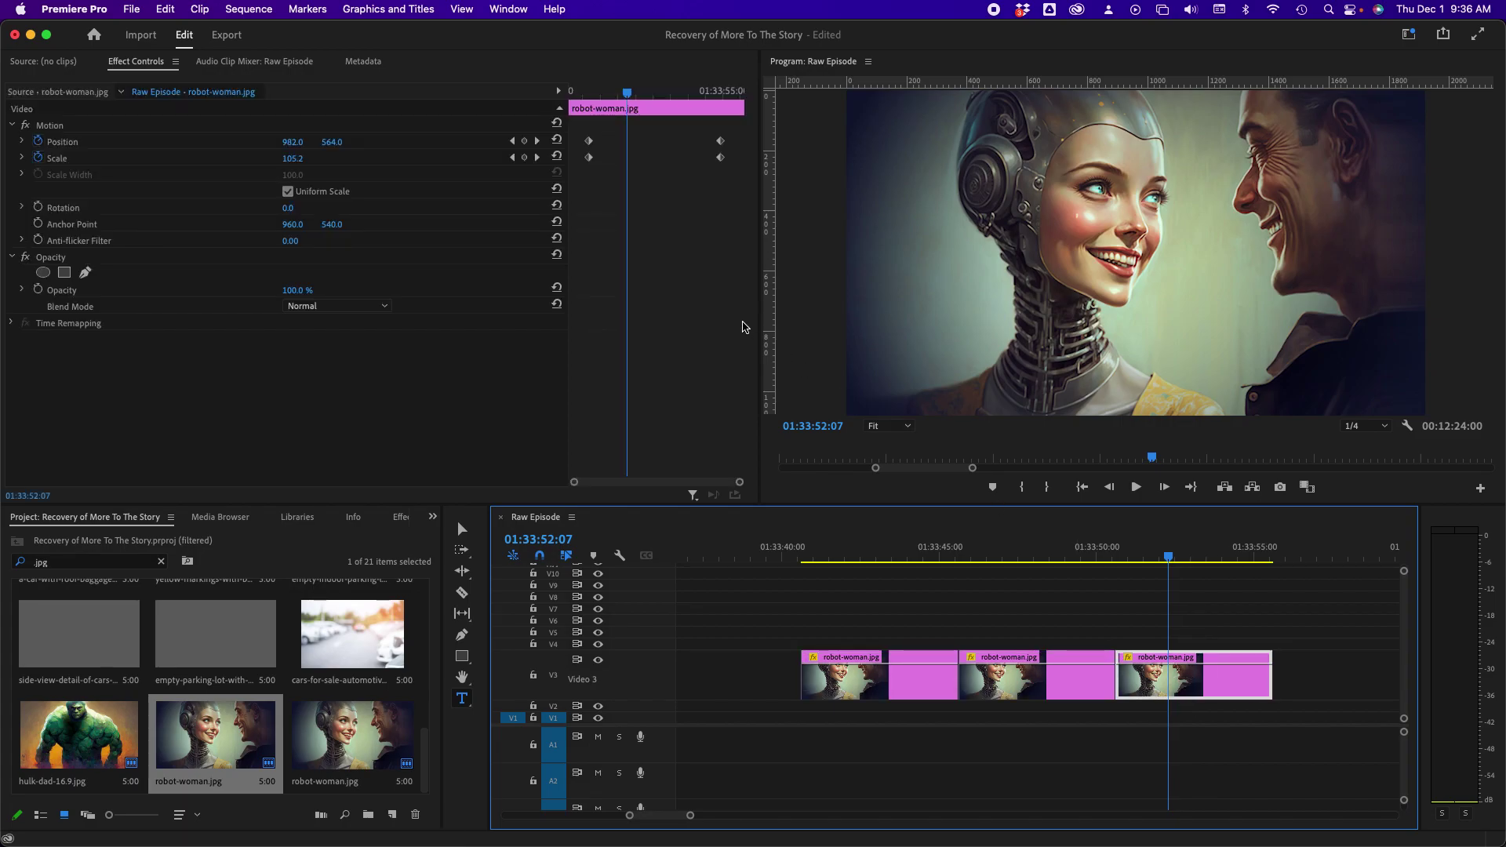
drag(585, 129, 604, 159)
click(727, 155)
drag(730, 134, 613, 141)
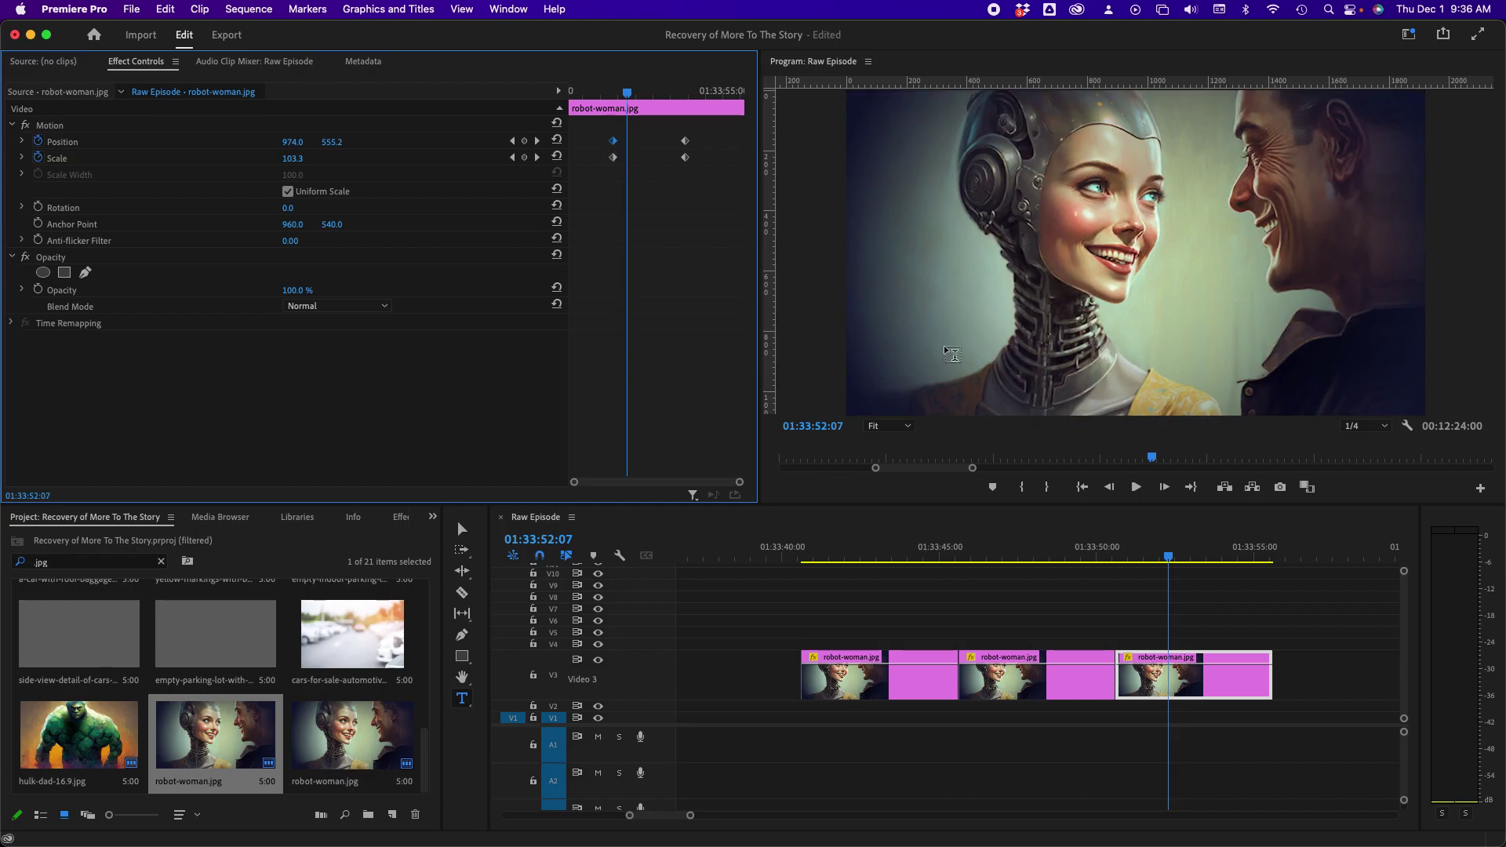
Play back the third clip to examine how its movement starts and stops at the Position and Scale keyframes
click(1123, 558)
key(space)
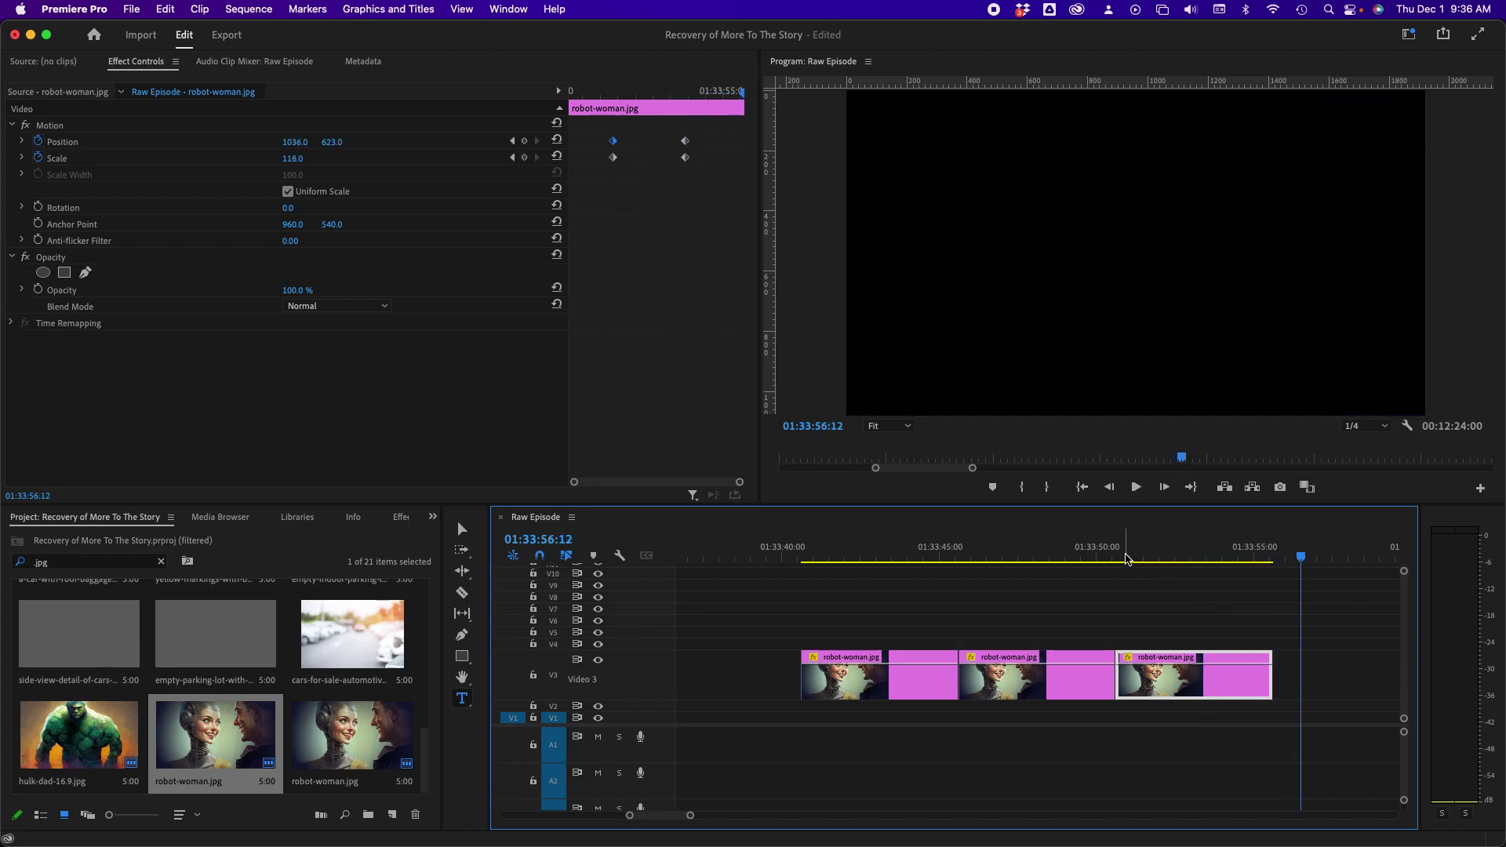
click(1181, 600)
click(1189, 684)
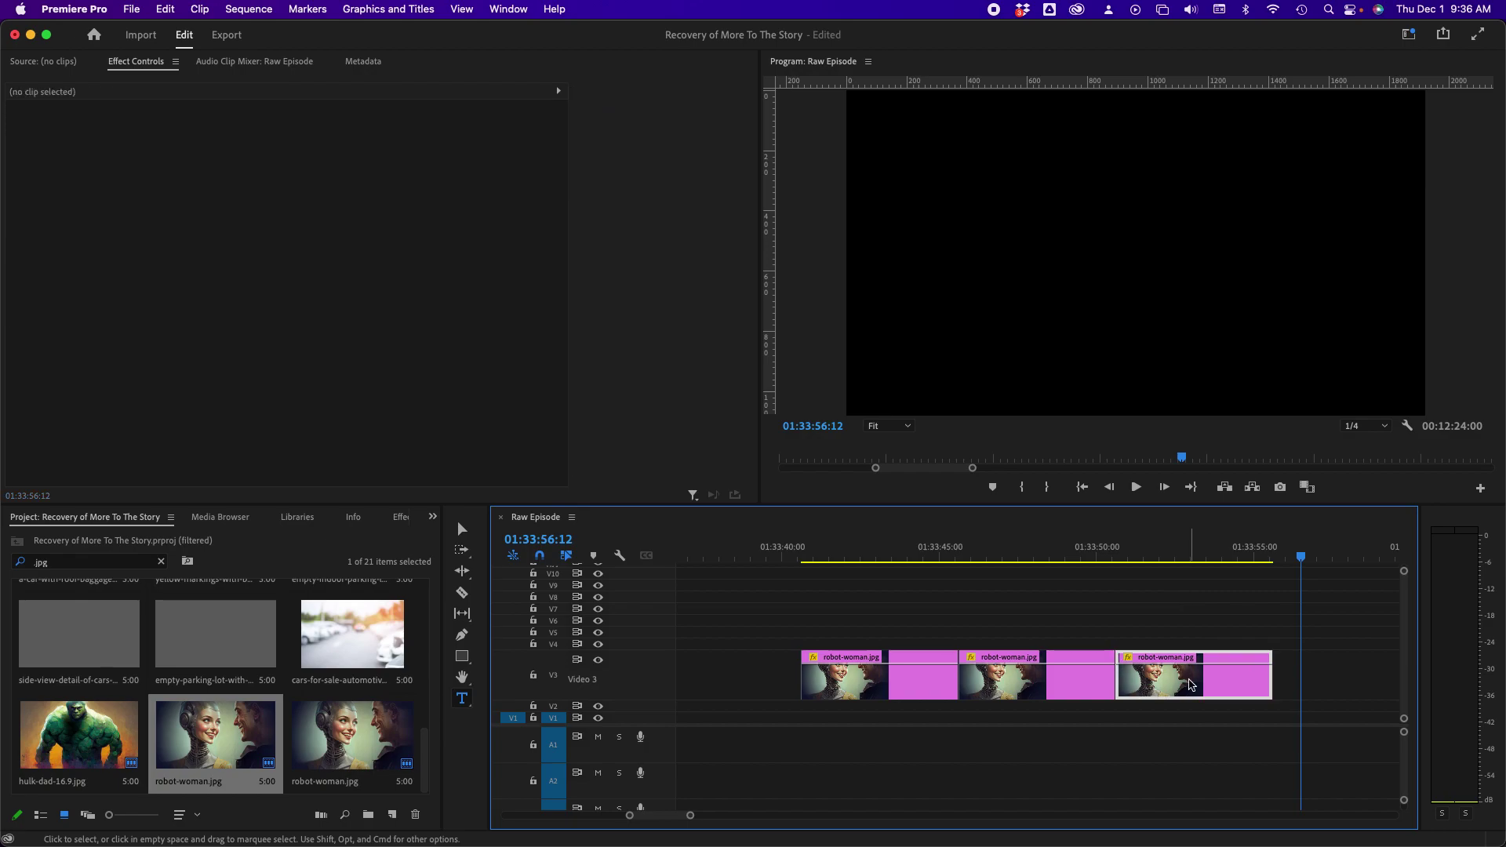
drag(673, 139, 560, 158)
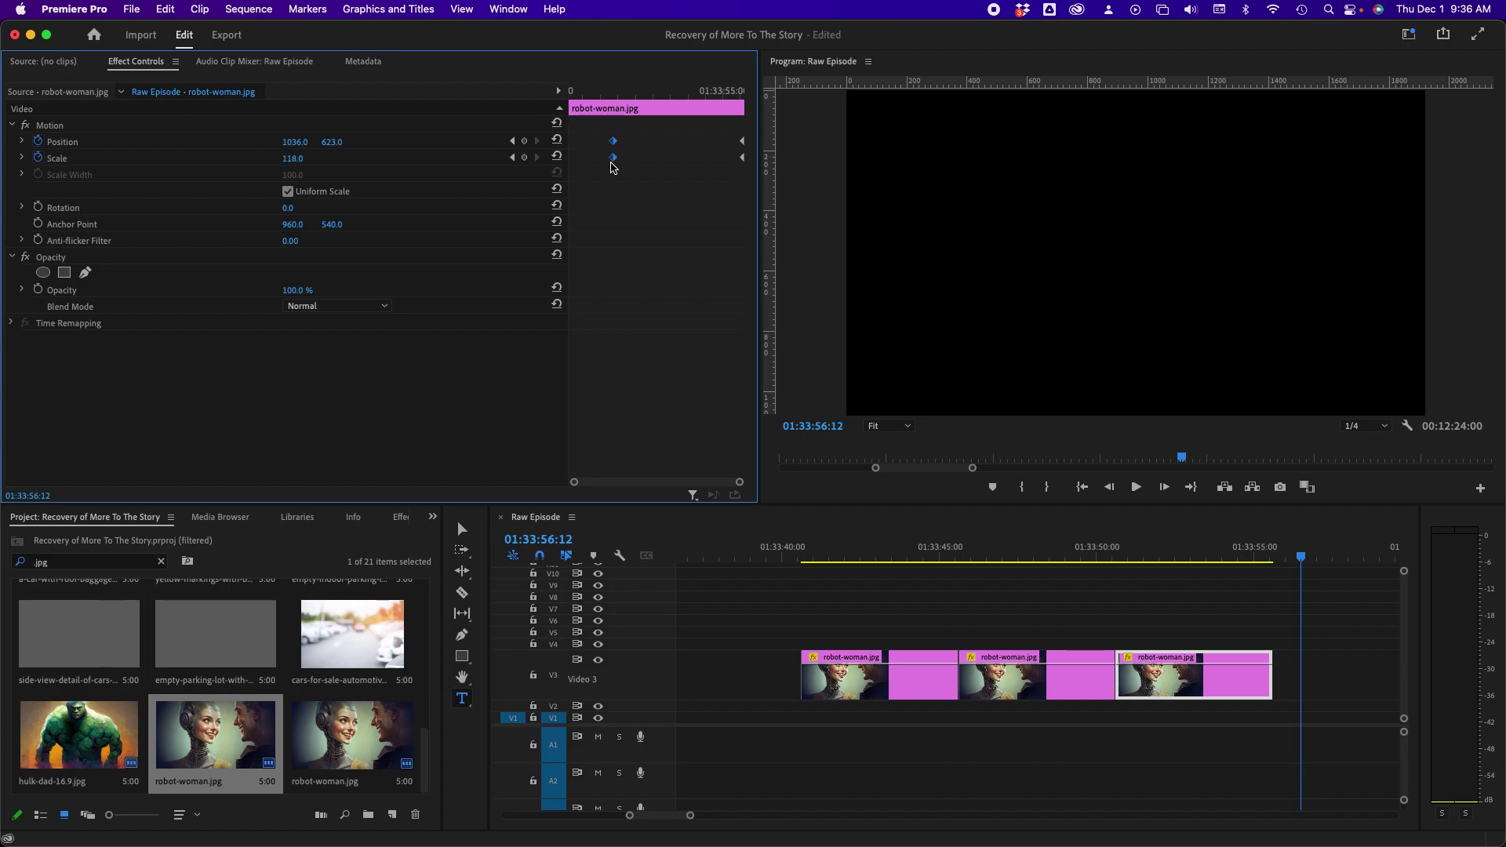
drag(1133, 554, 1211, 546)
key(space)
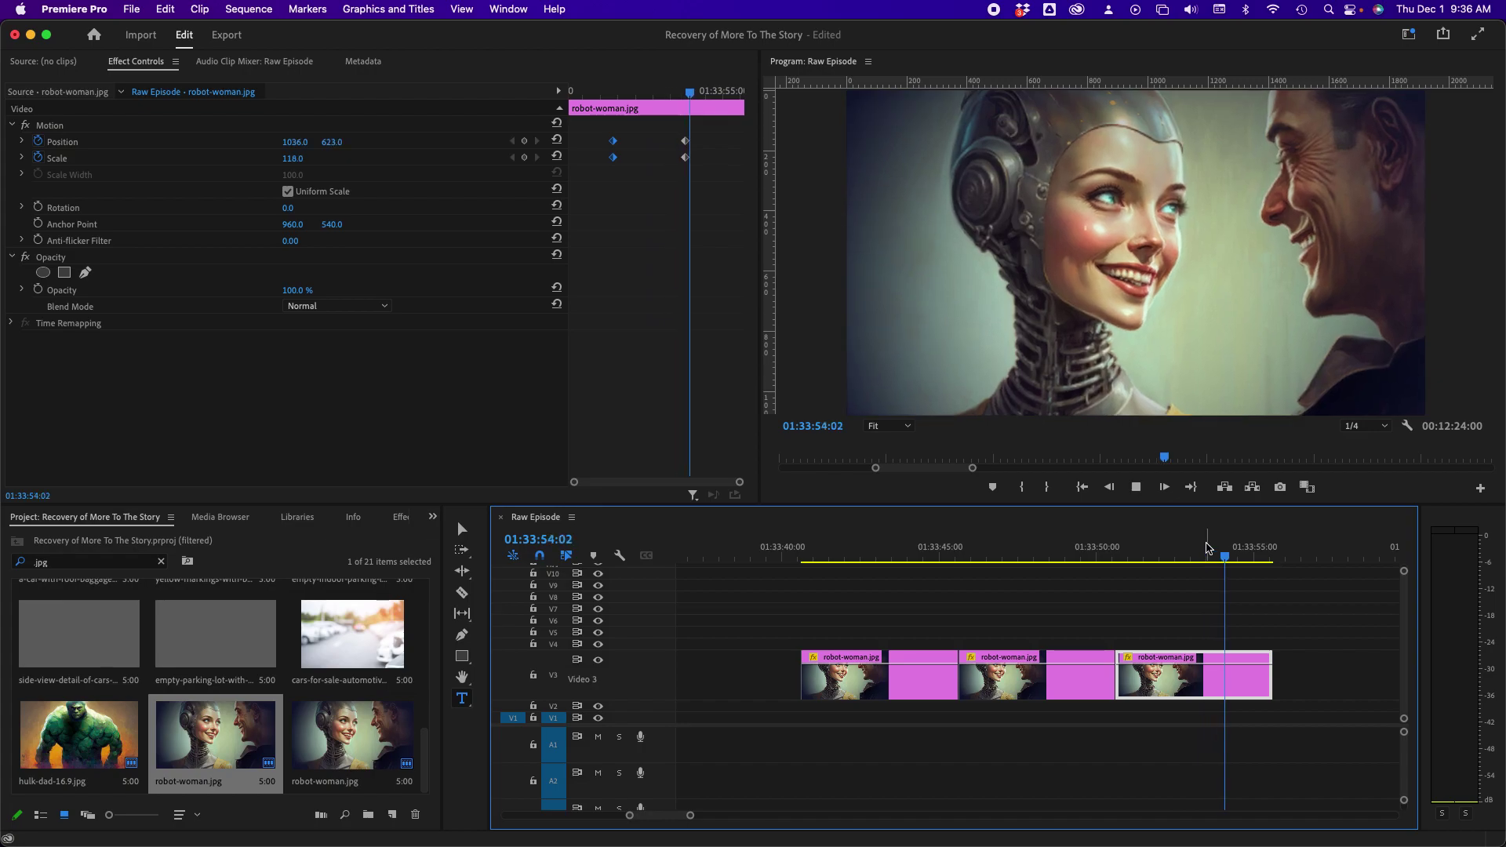
key(space)
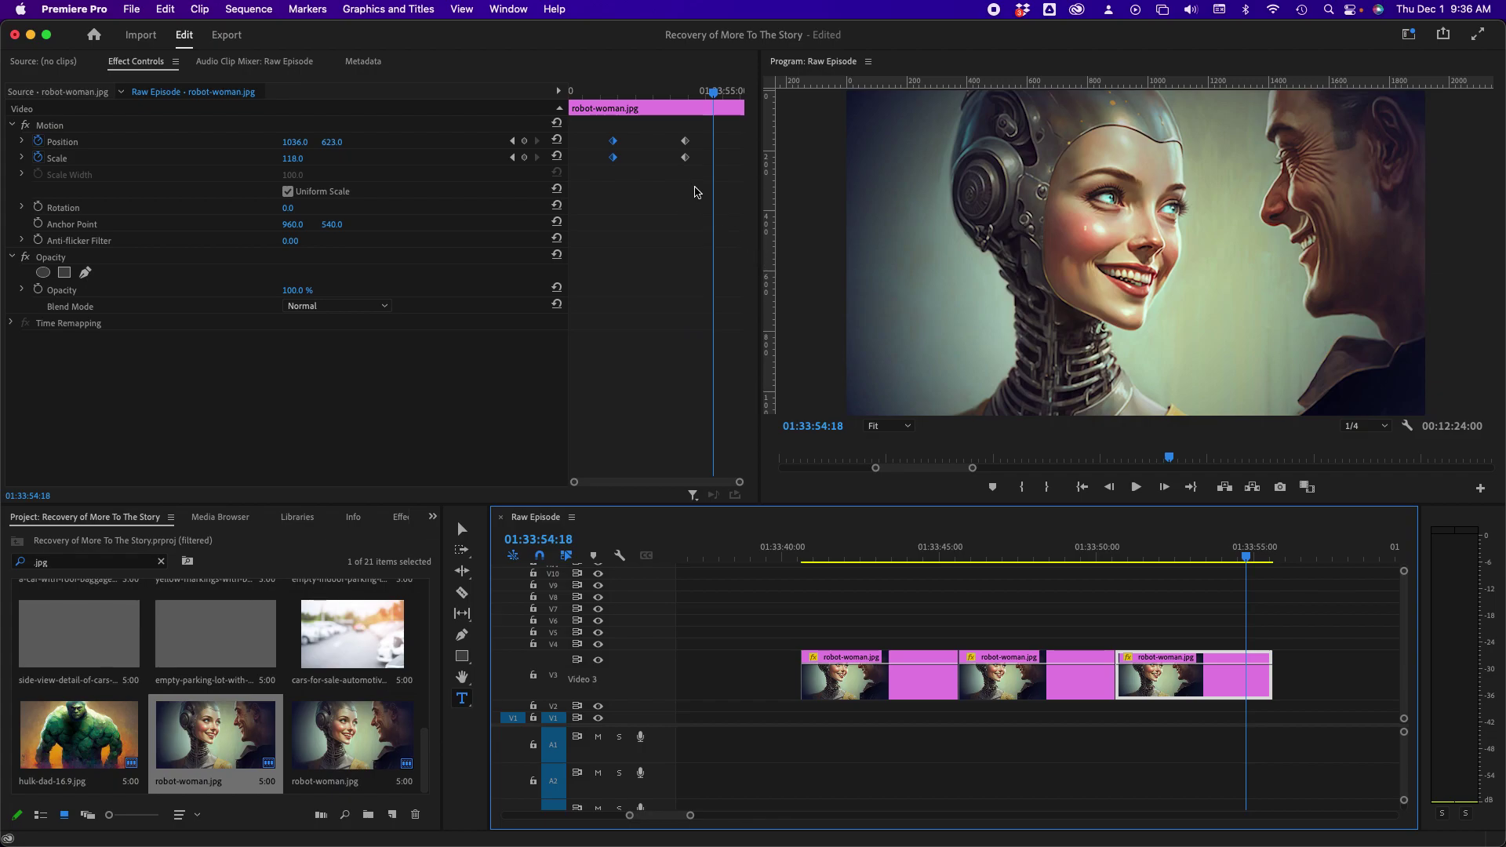
Apply Ease In temporal interpolation to the third clip's ending Position and Scale keyframes
drag(699, 190, 649, 112)
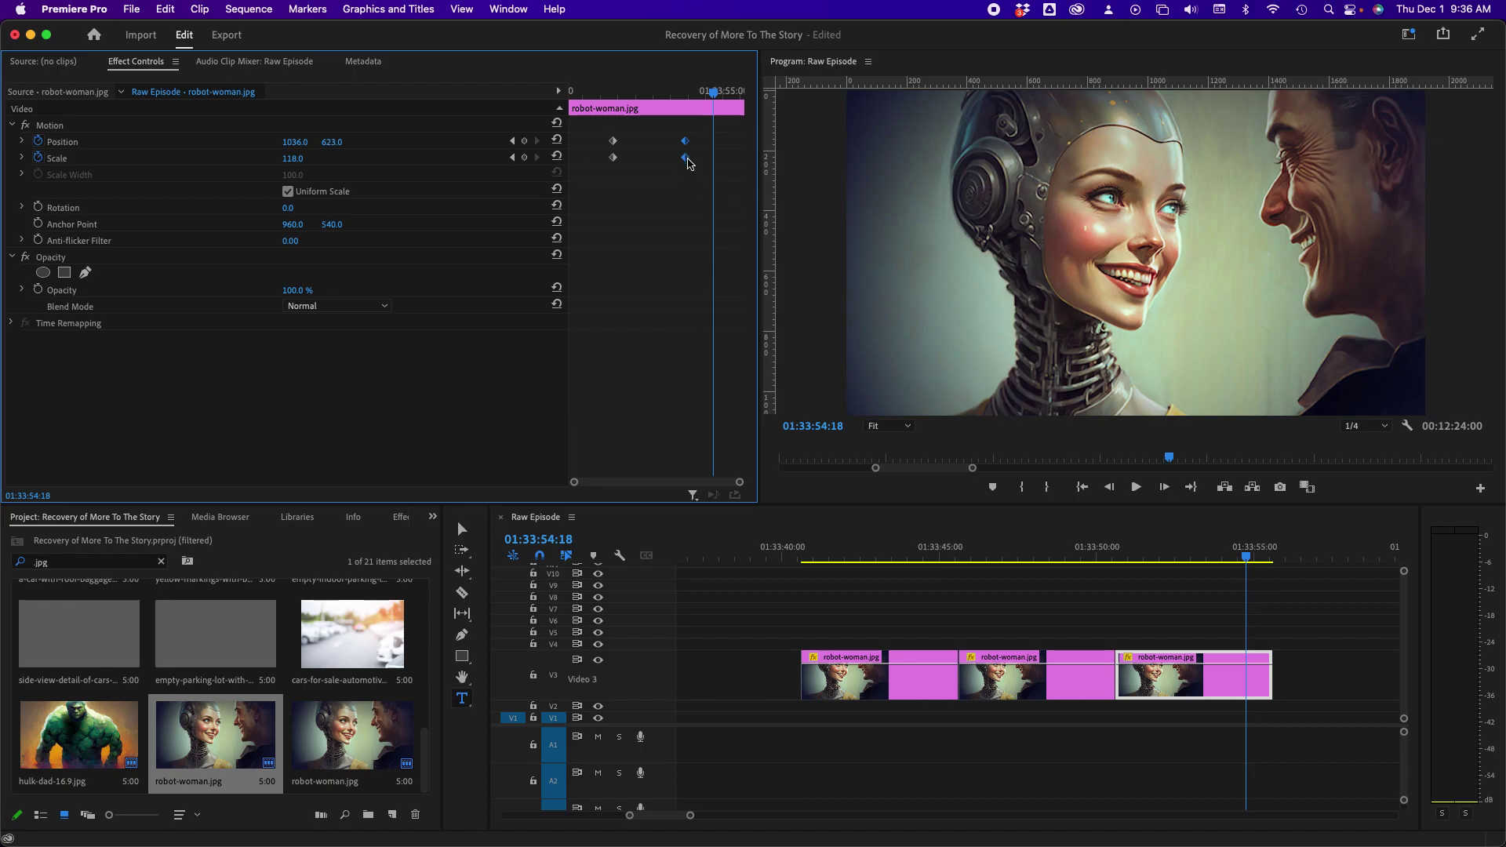
drag(696, 183, 666, 134)
right_click(686, 160)
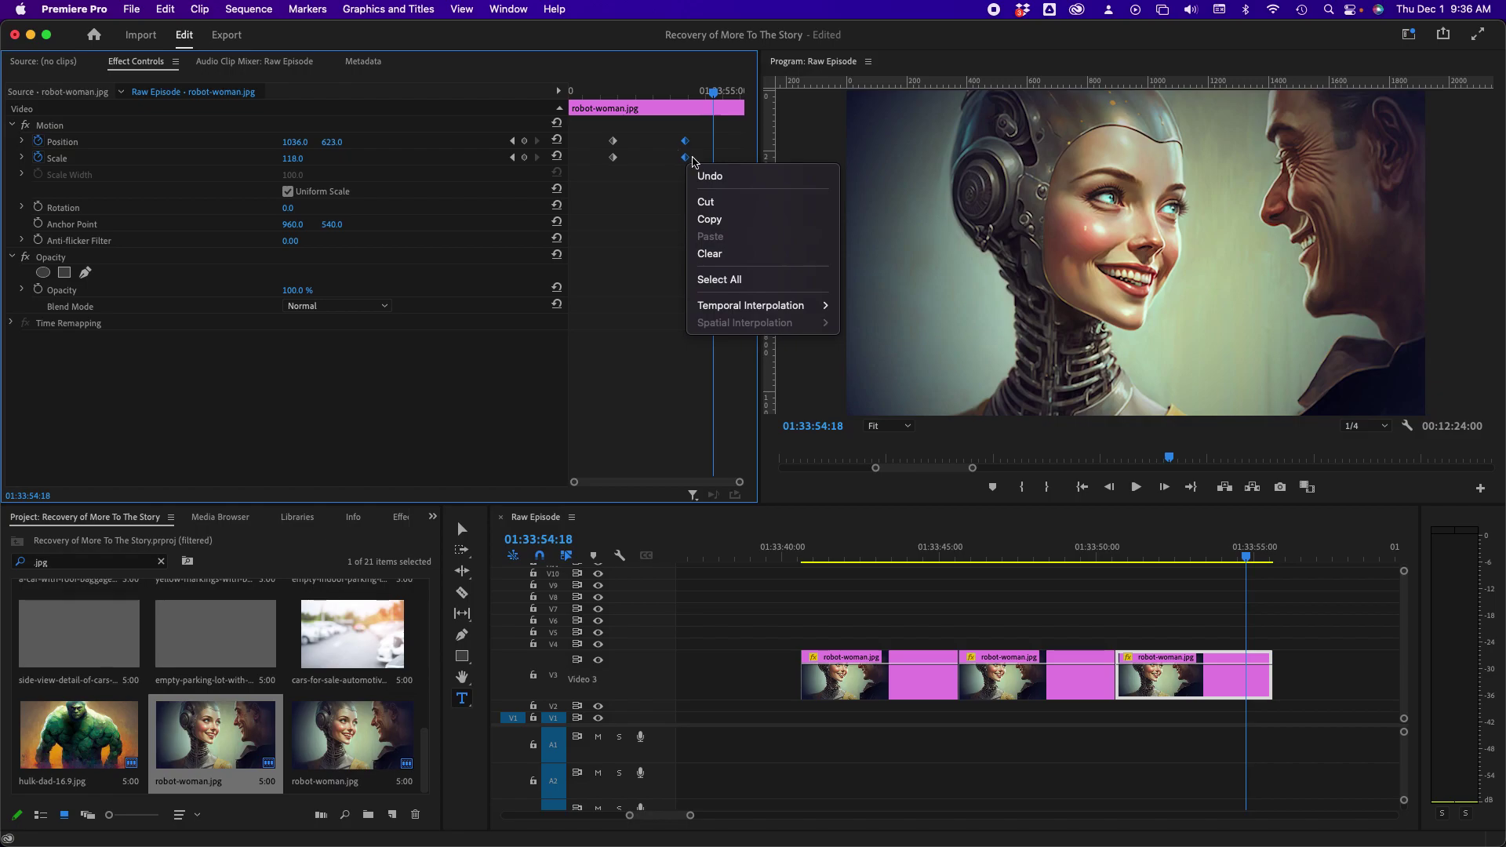
mouse_move(765, 308)
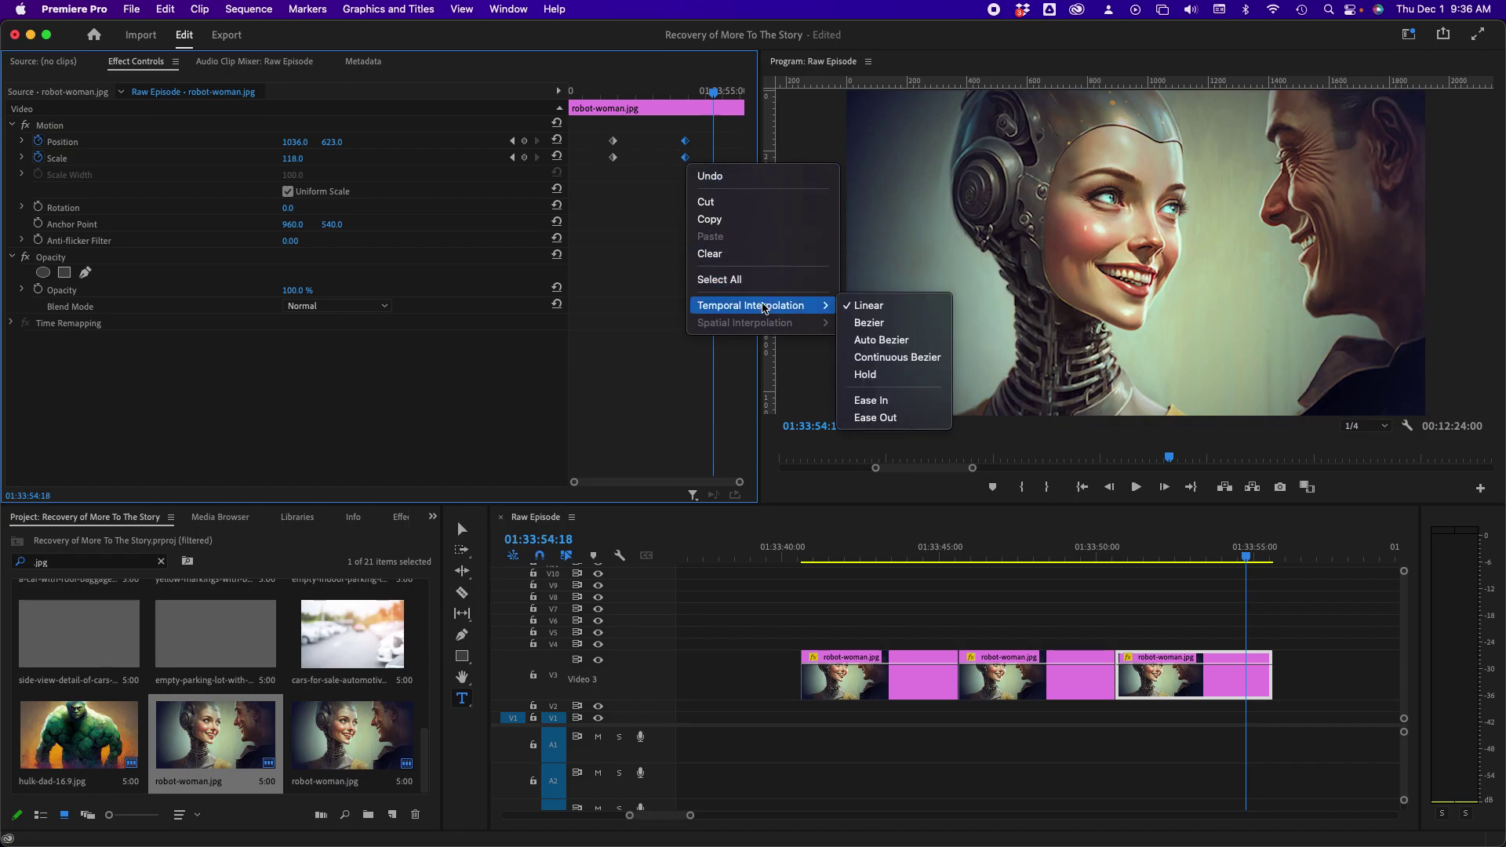
click(901, 407)
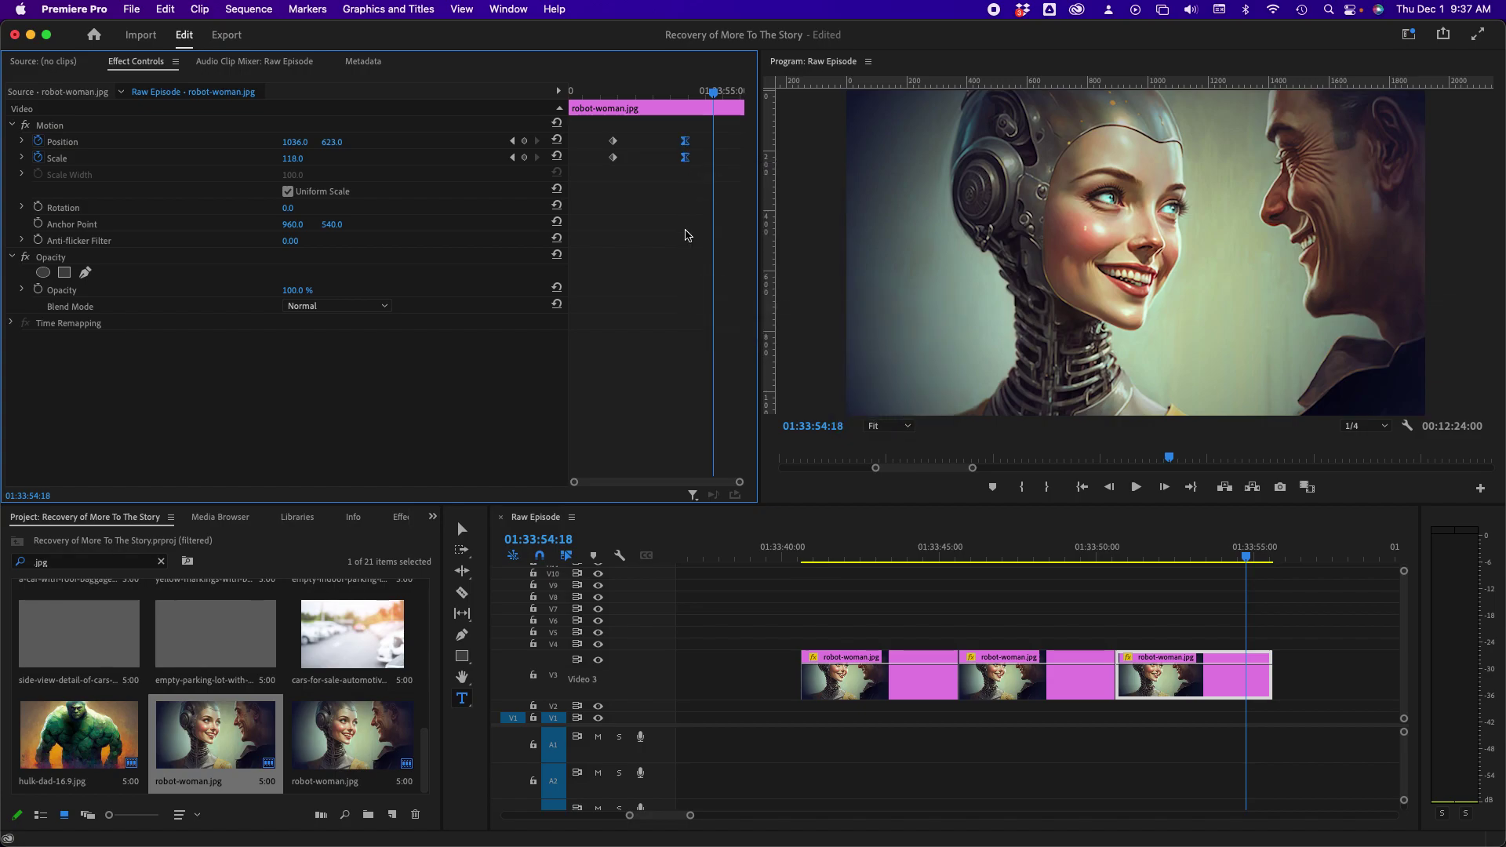
Apply Ease Out temporal interpolation to the third clip's starting Position and Scale keyframes and play back the eased movement
drag(628, 178, 585, 118)
right_click(615, 161)
mouse_move(676, 303)
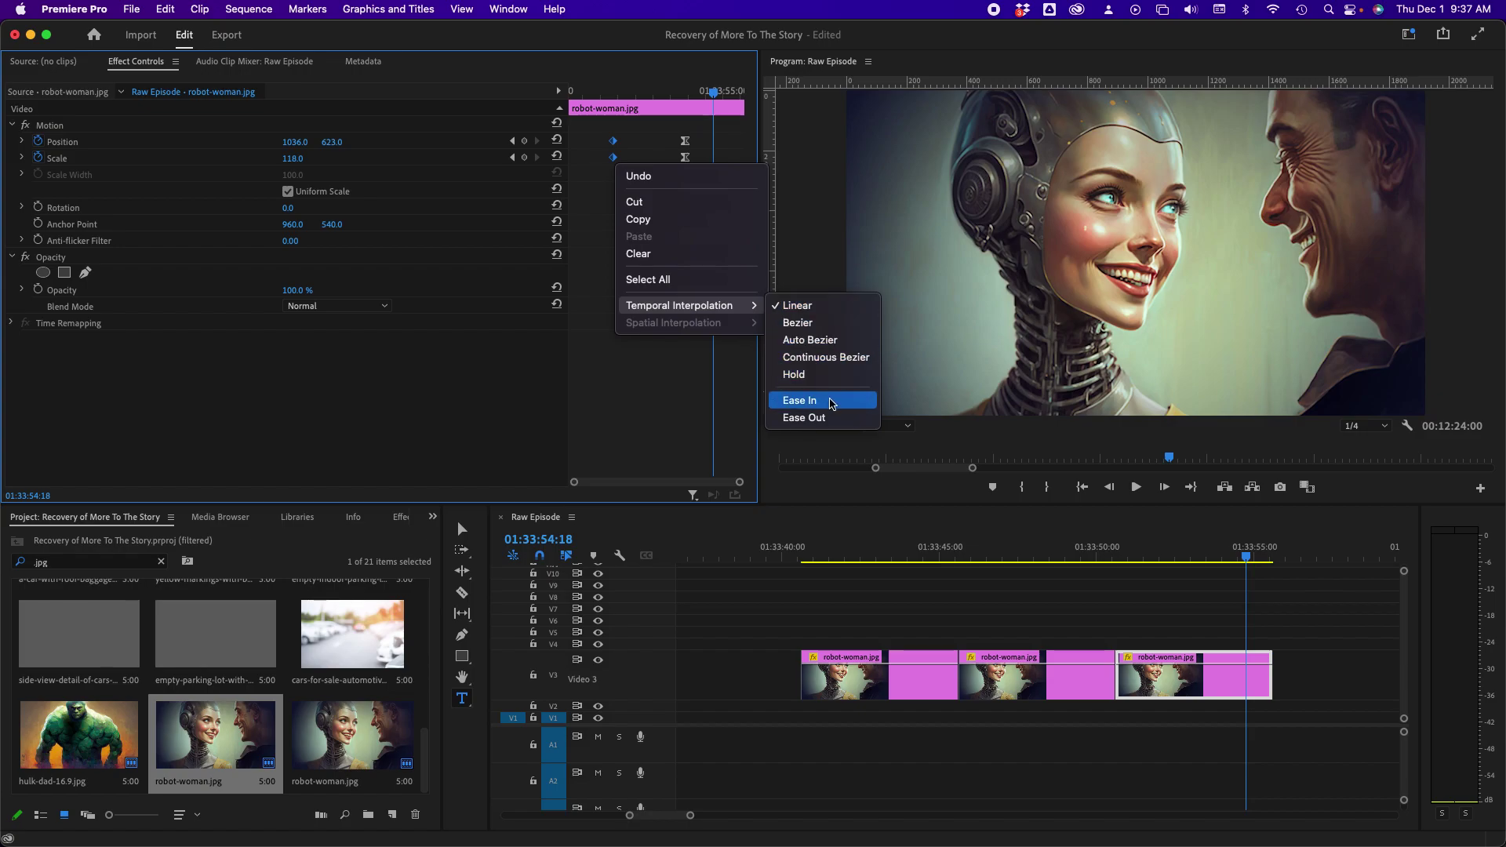
click(842, 419)
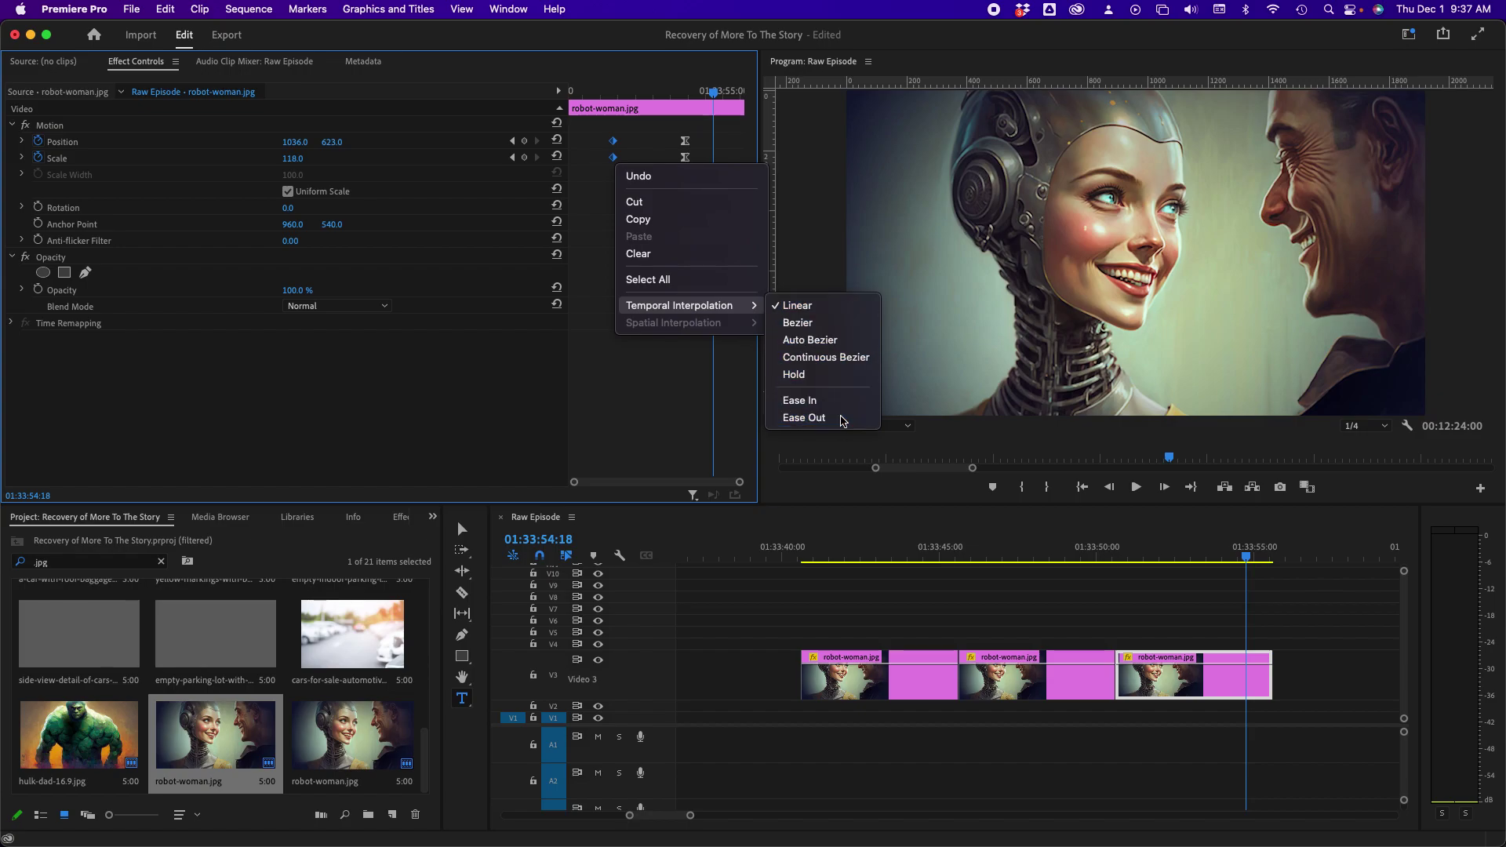
click(595, 93)
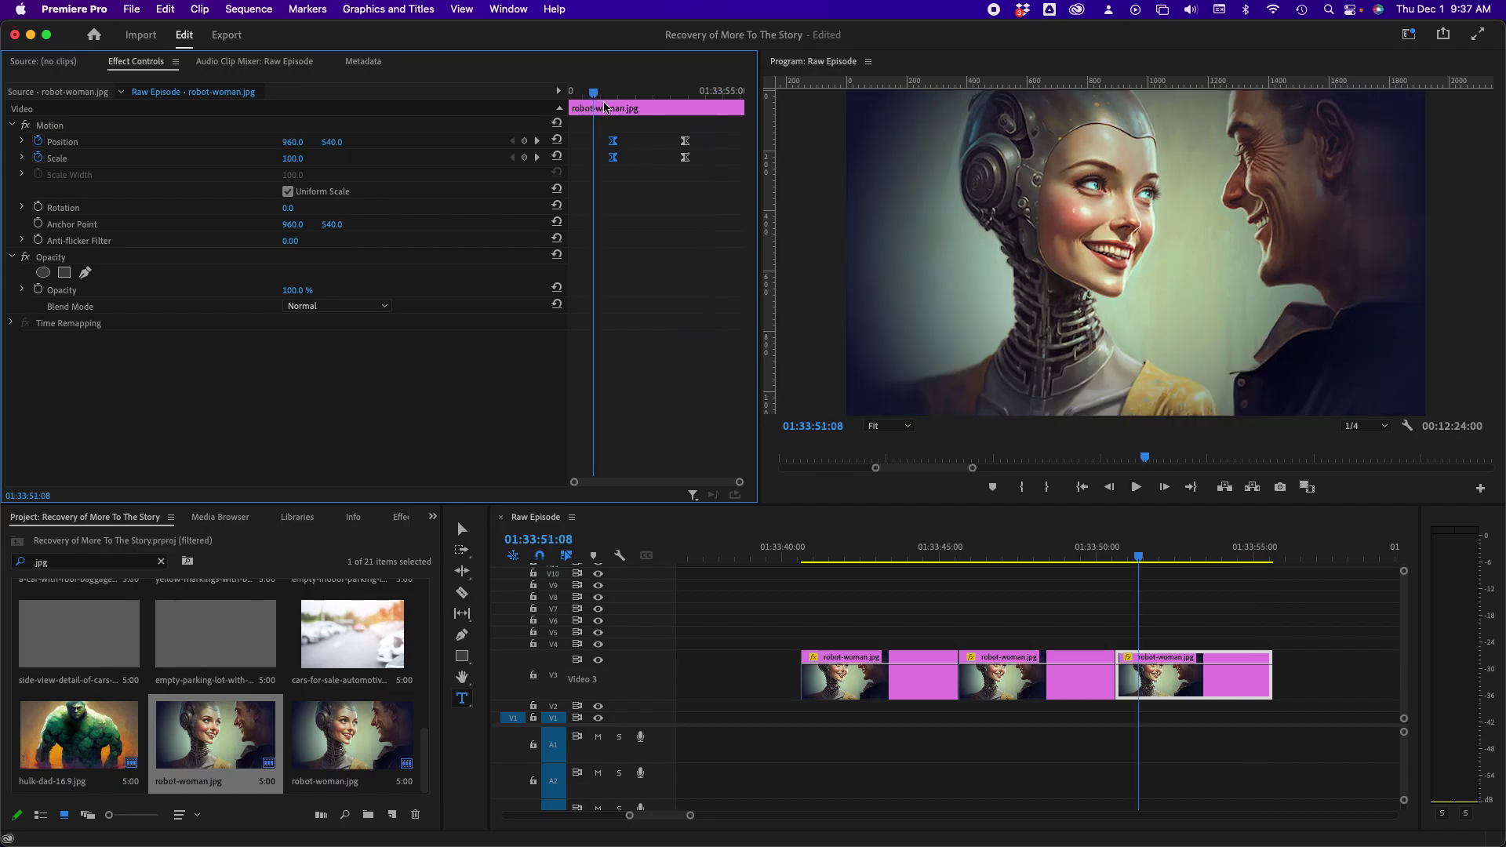
key(space)
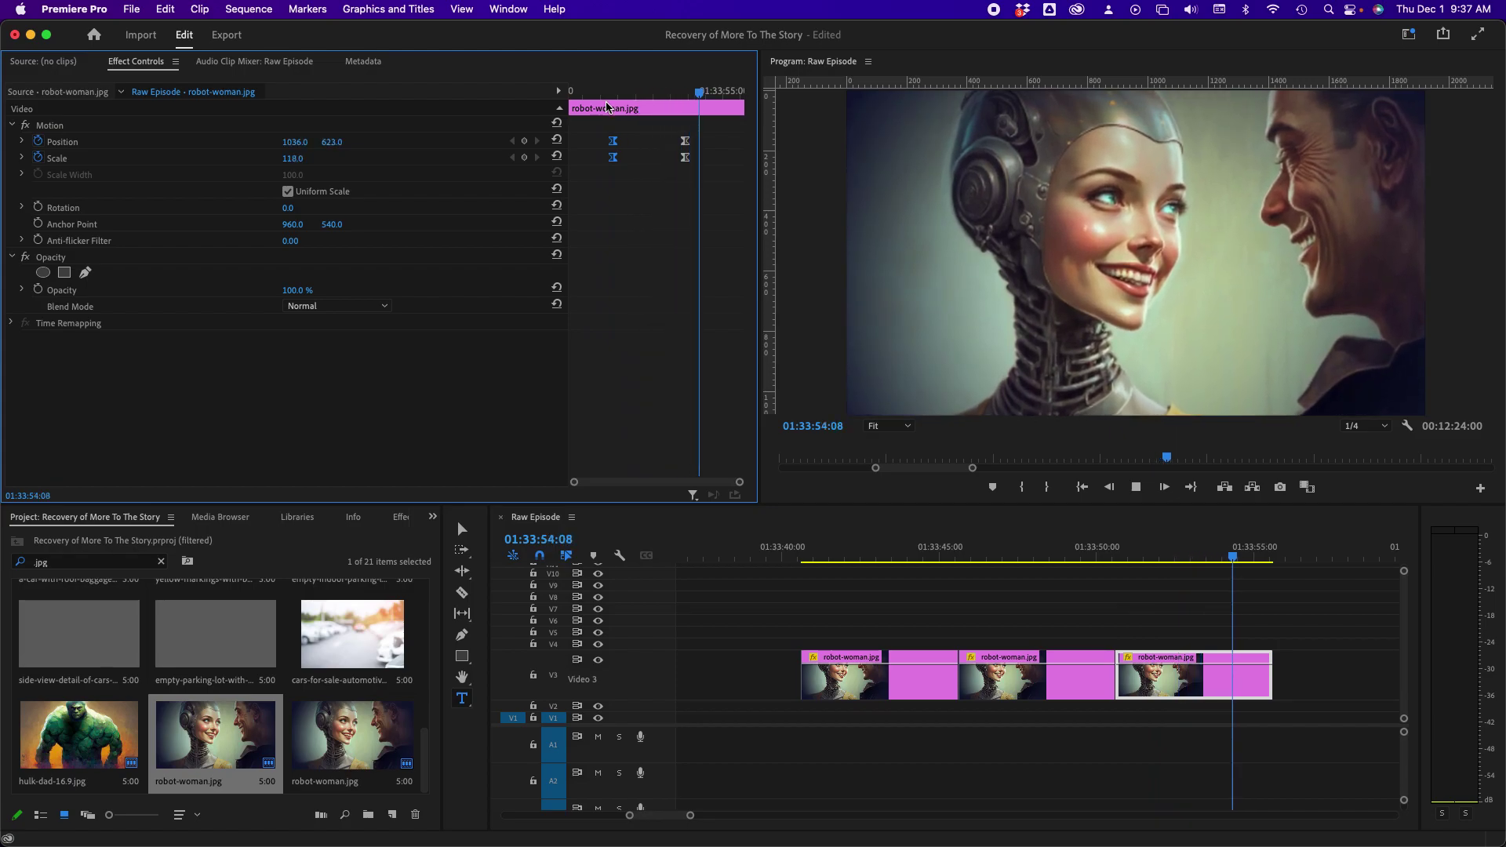
key(space)
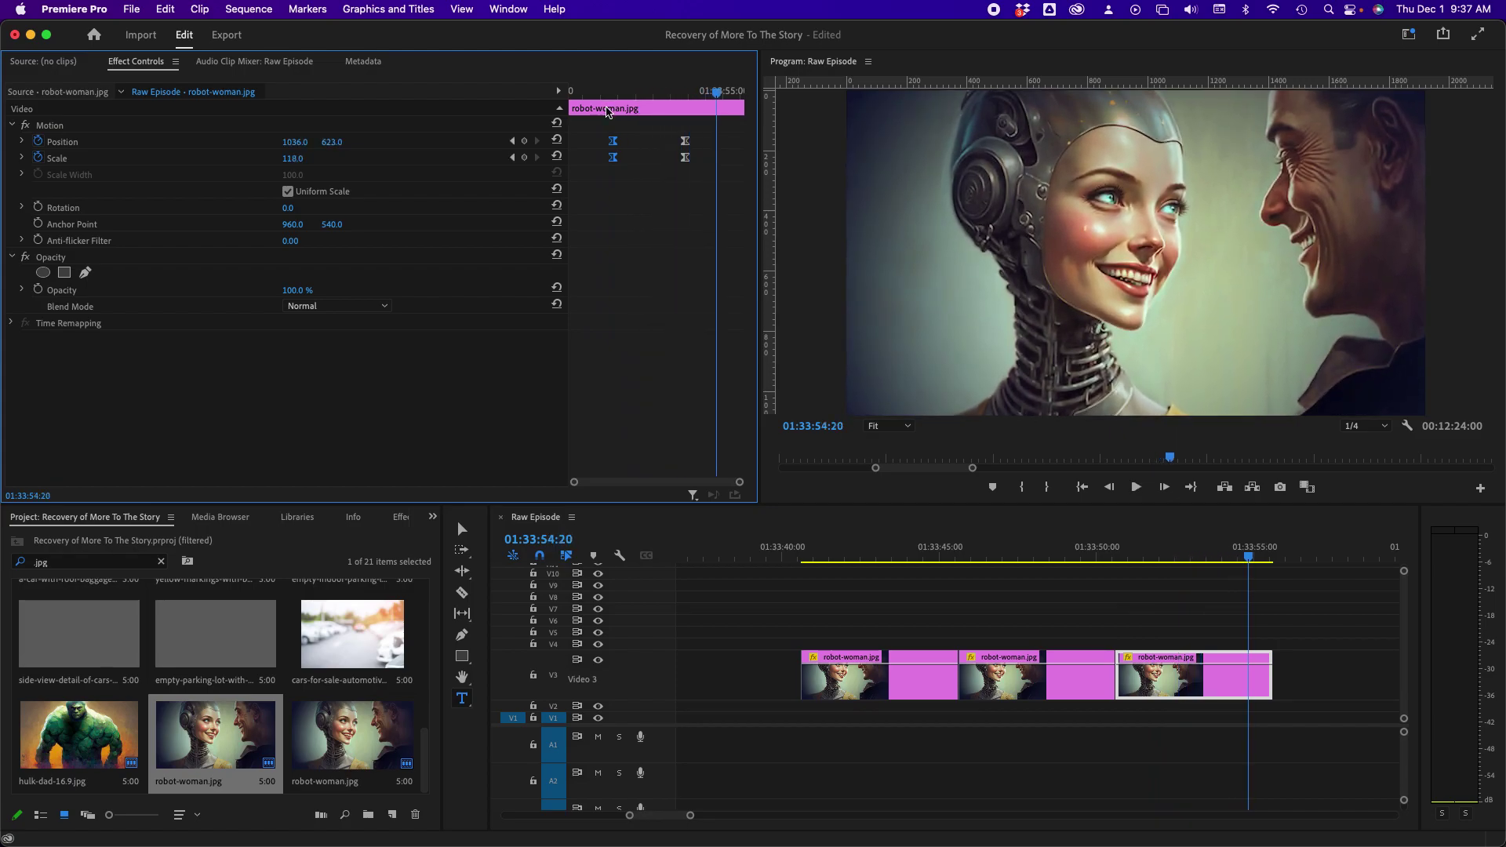